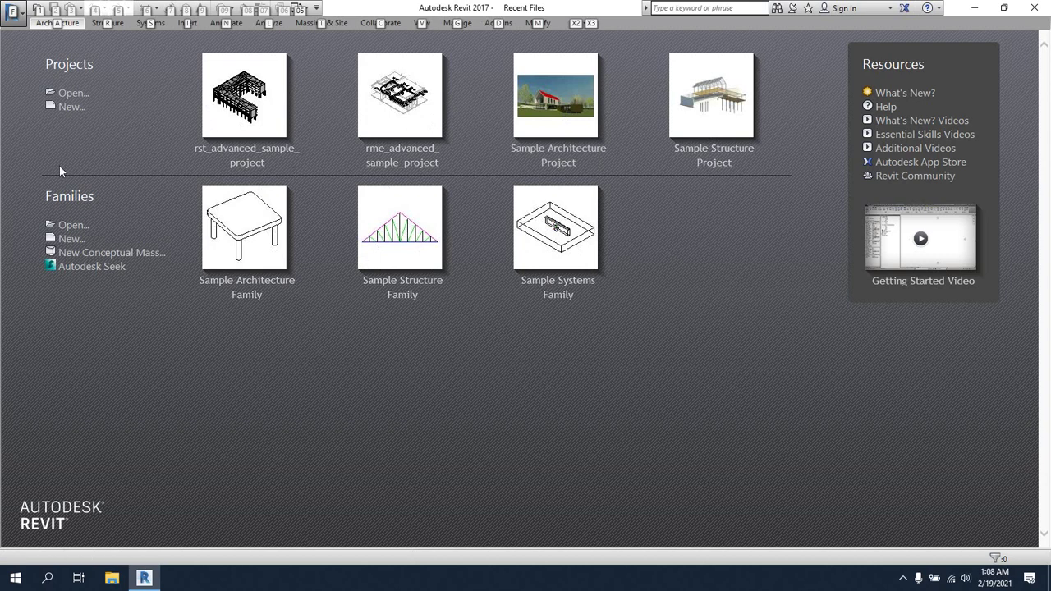
Look over the New Project template choices, then cancel without creating a project
click(69, 107)
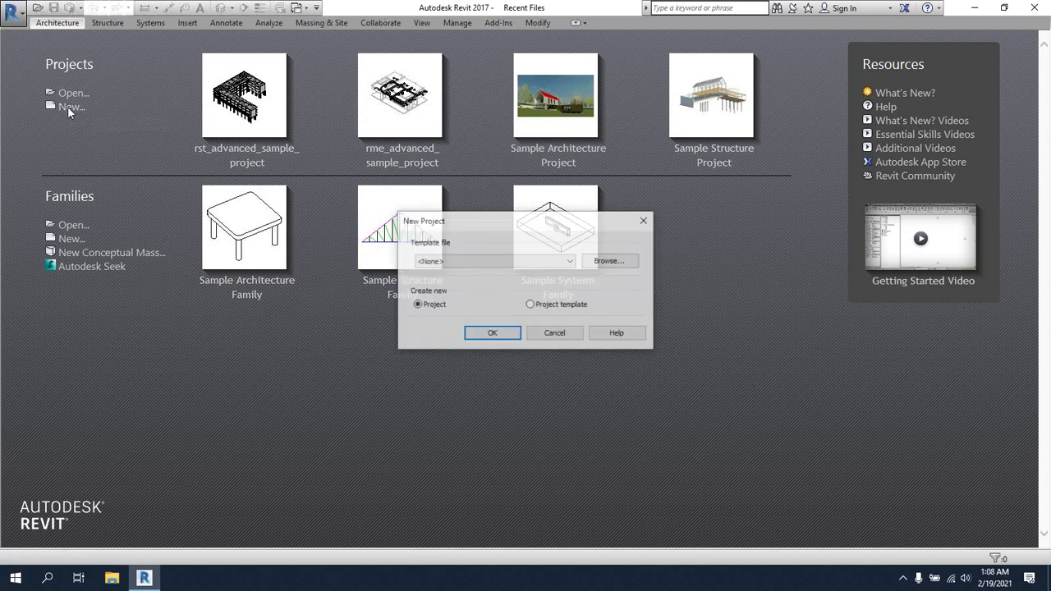
click(477, 261)
click(478, 263)
drag(535, 225, 561, 225)
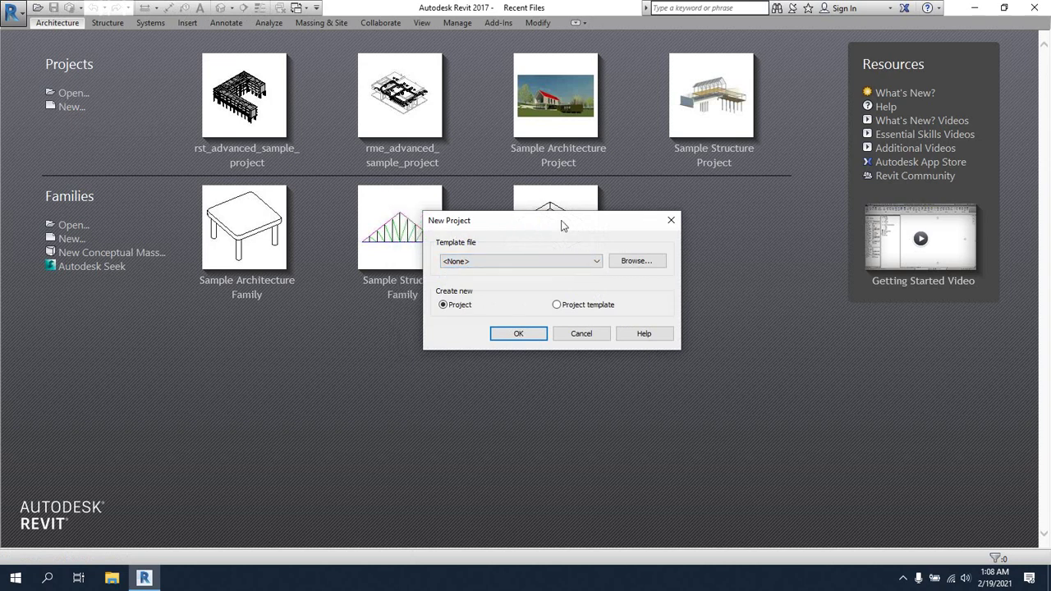
click(594, 262)
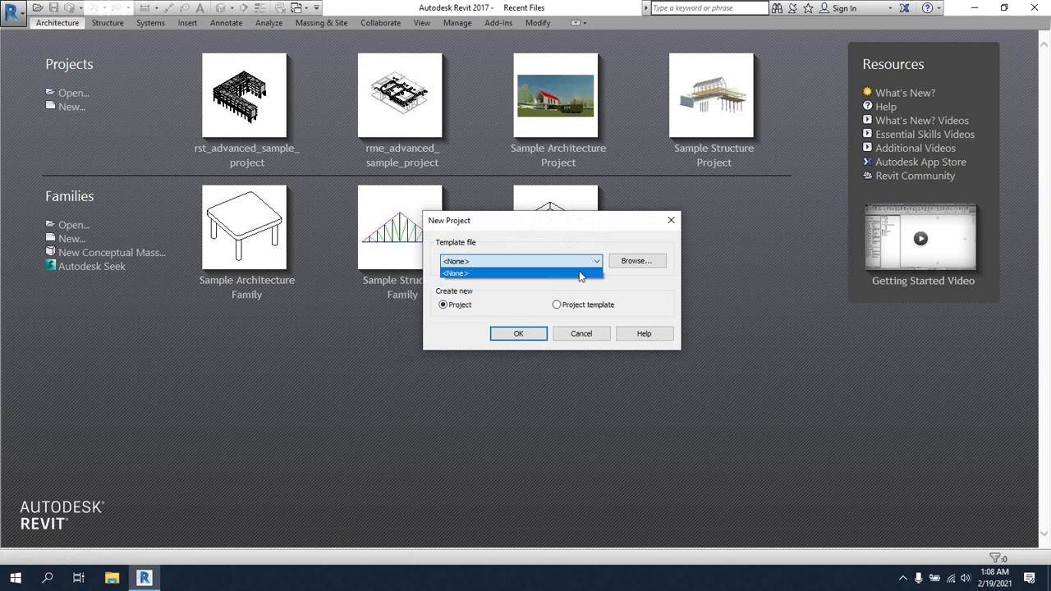
click(582, 272)
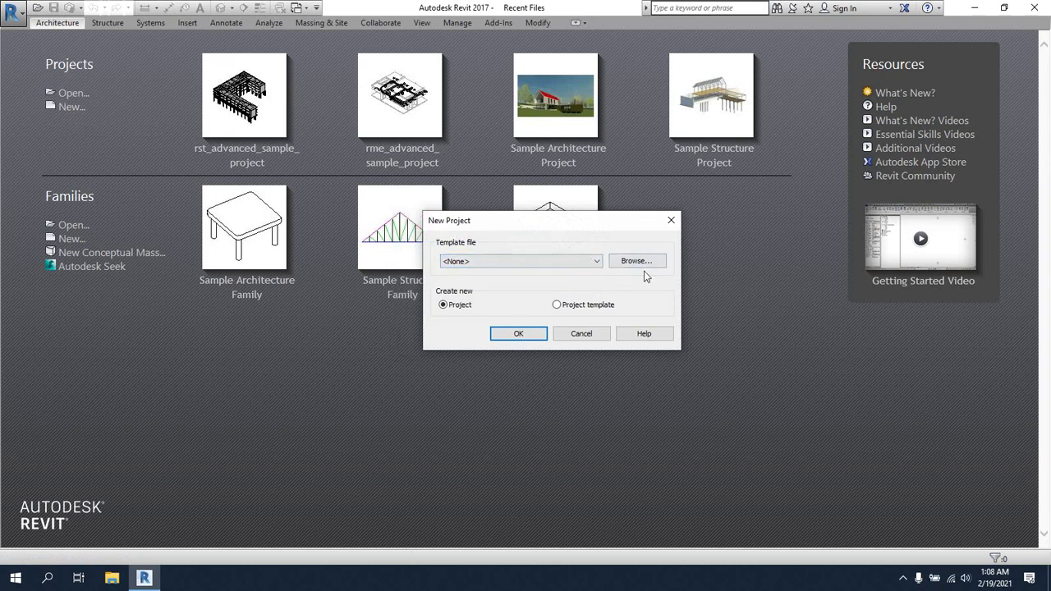
click(585, 332)
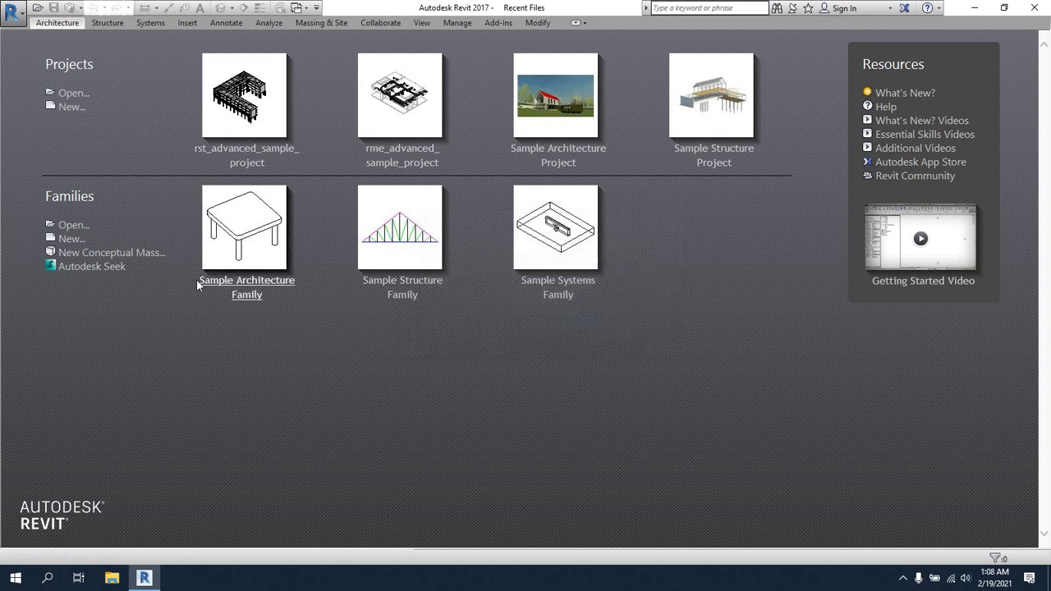
Open the New Family template browser and scroll through the available family templates
click(71, 239)
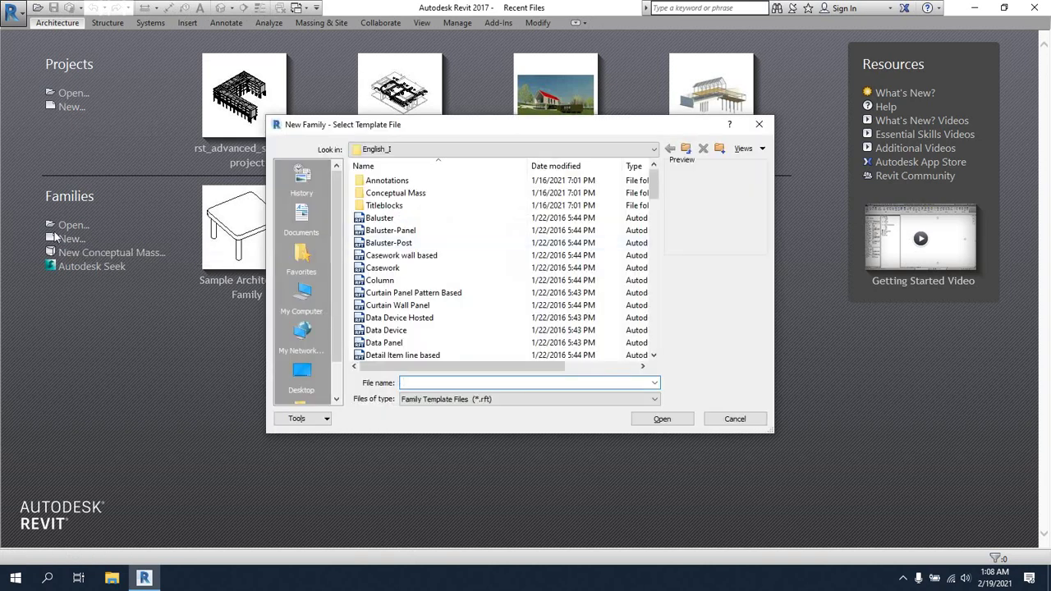
drag(477, 130, 530, 119)
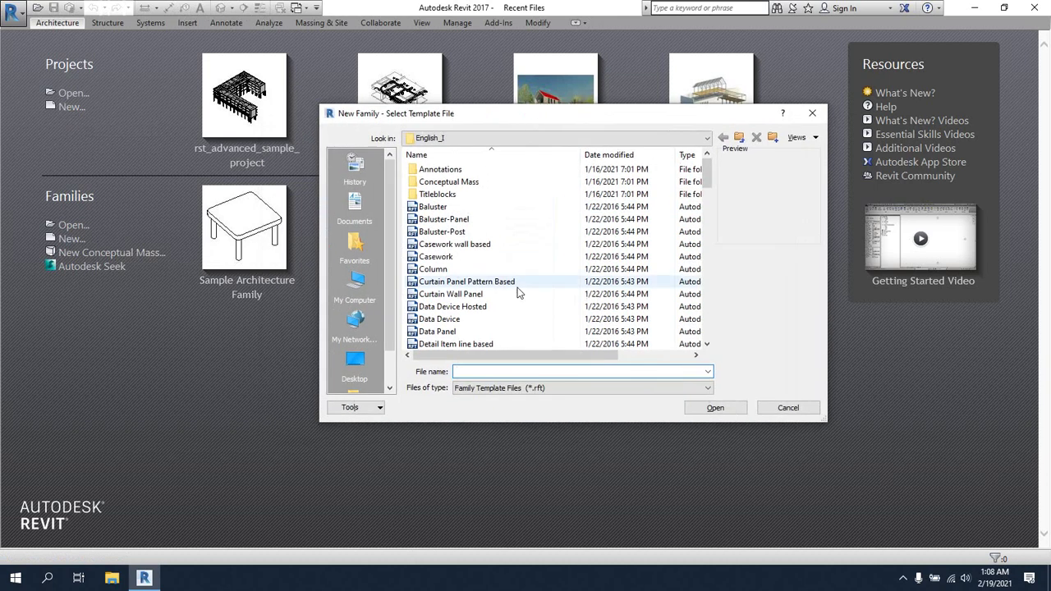
scroll(513, 288, down, 6)
scroll(513, 283, down, 13)
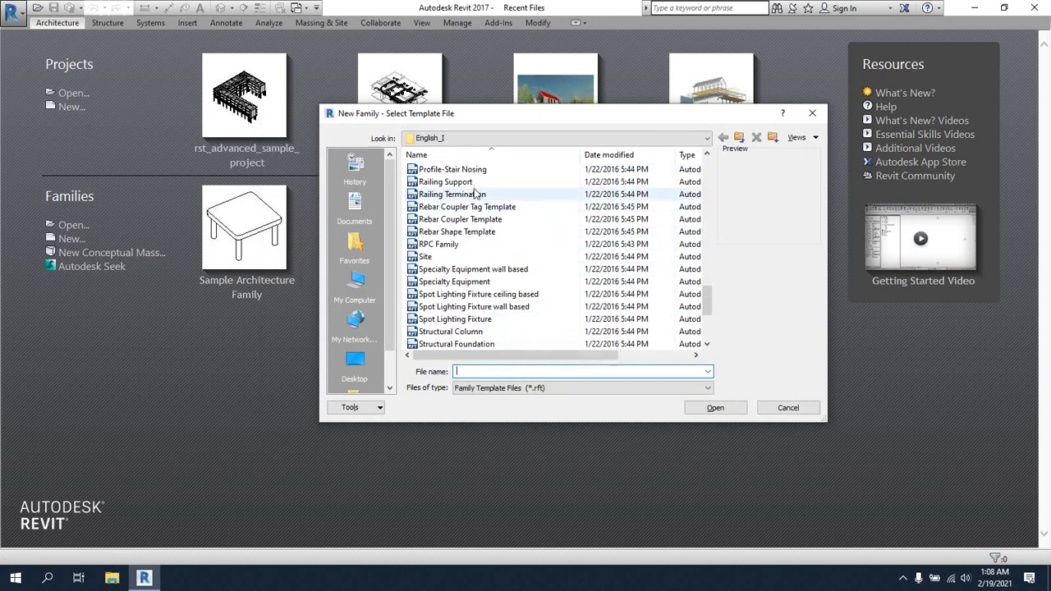
scroll(477, 220, down, 2)
scroll(477, 220, down, 2)
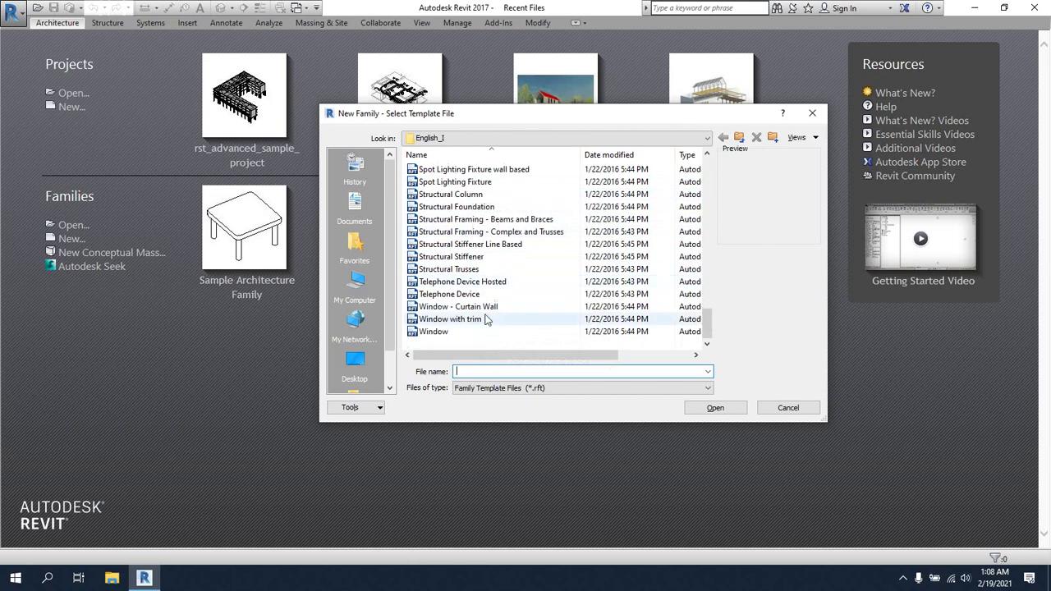
scroll(484, 325, up, 20)
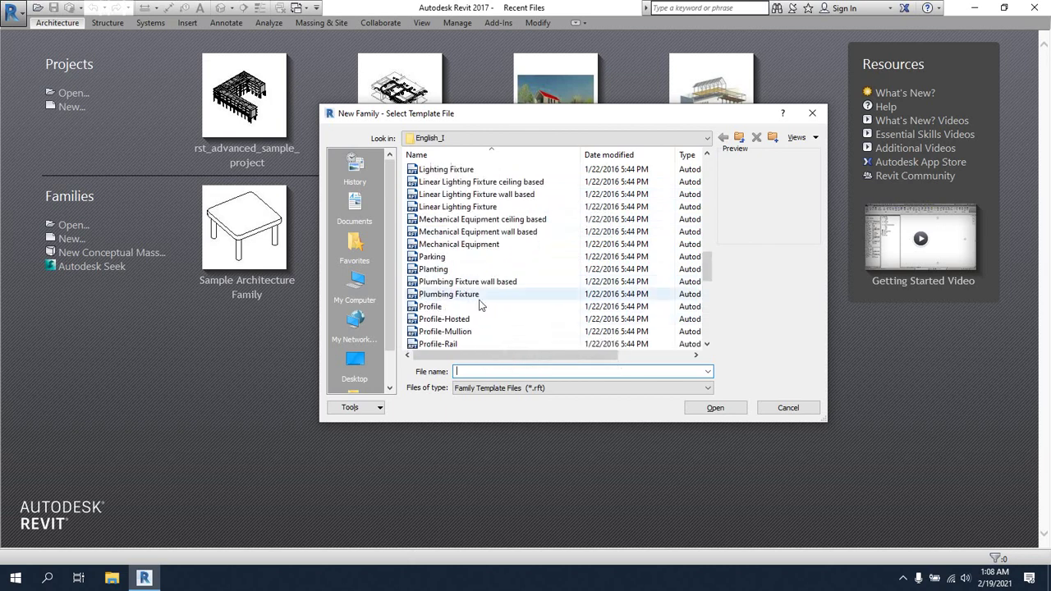
scroll(464, 219, up, 5)
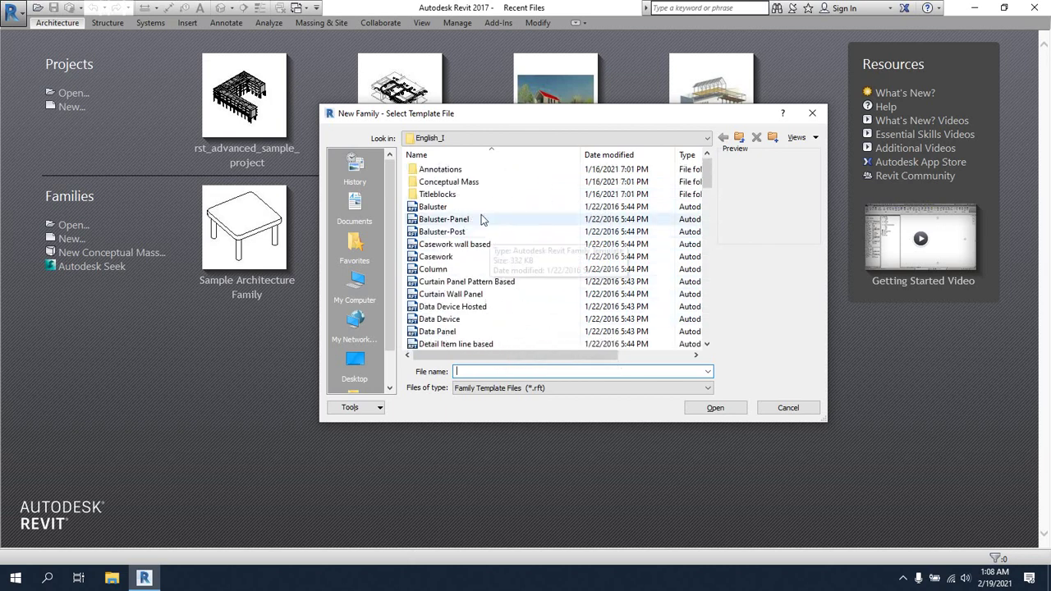
scroll(488, 271, down, 4)
scroll(467, 302, down, 11)
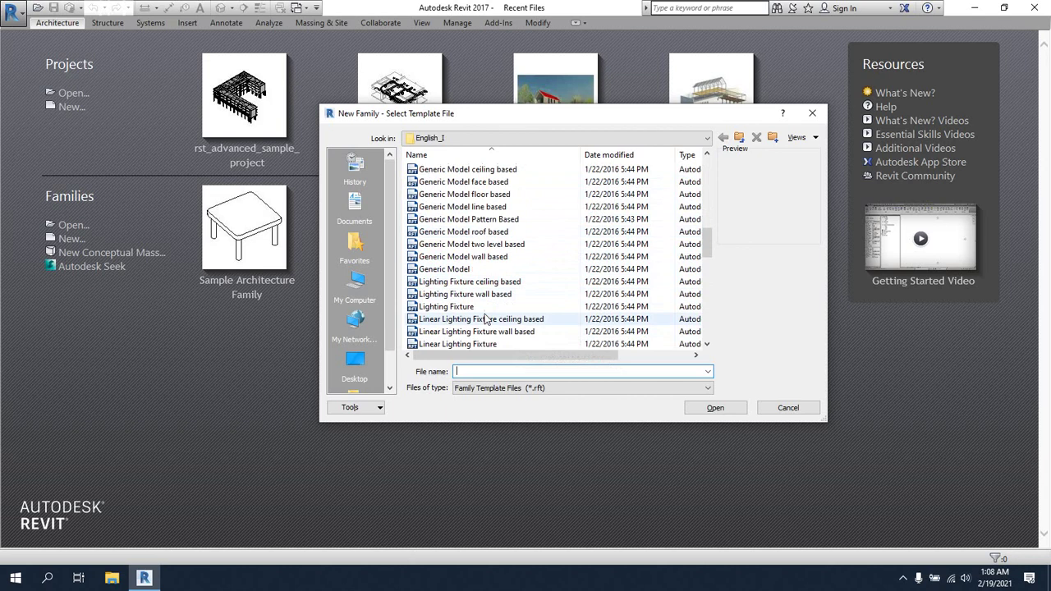
scroll(496, 308, down, 6)
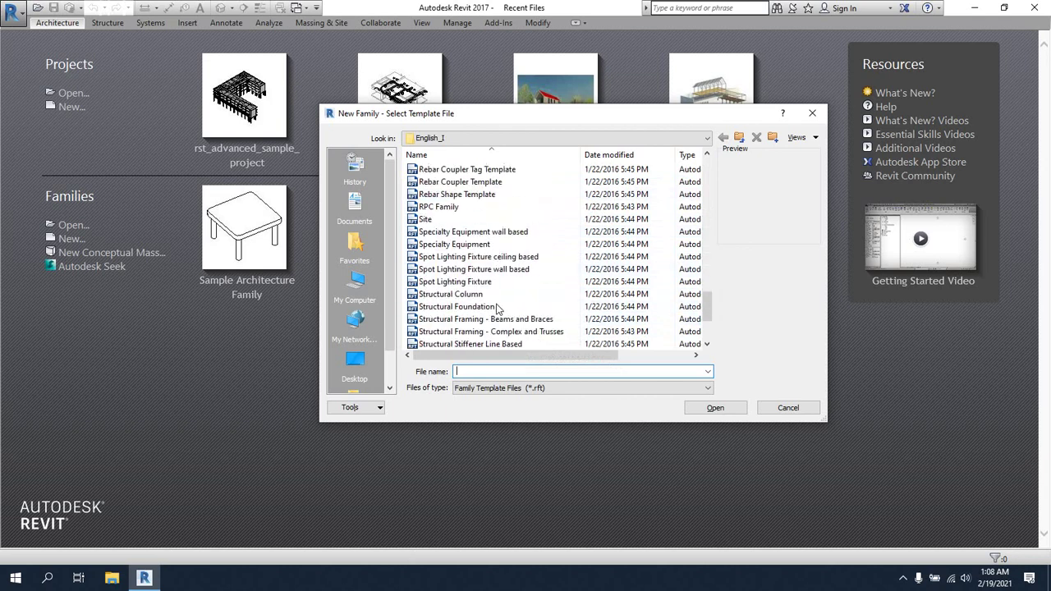
Preview family templates like Structural Foundation, Telephone Device and Site, then cancel the new family
click(457, 309)
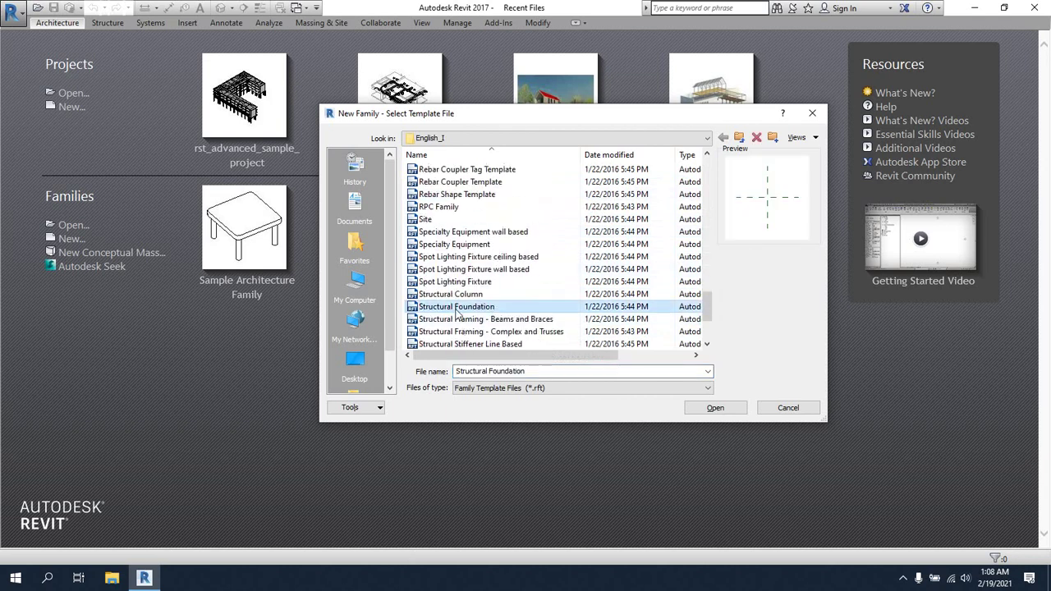
click(460, 319)
scroll(473, 324, down, 2)
click(474, 283)
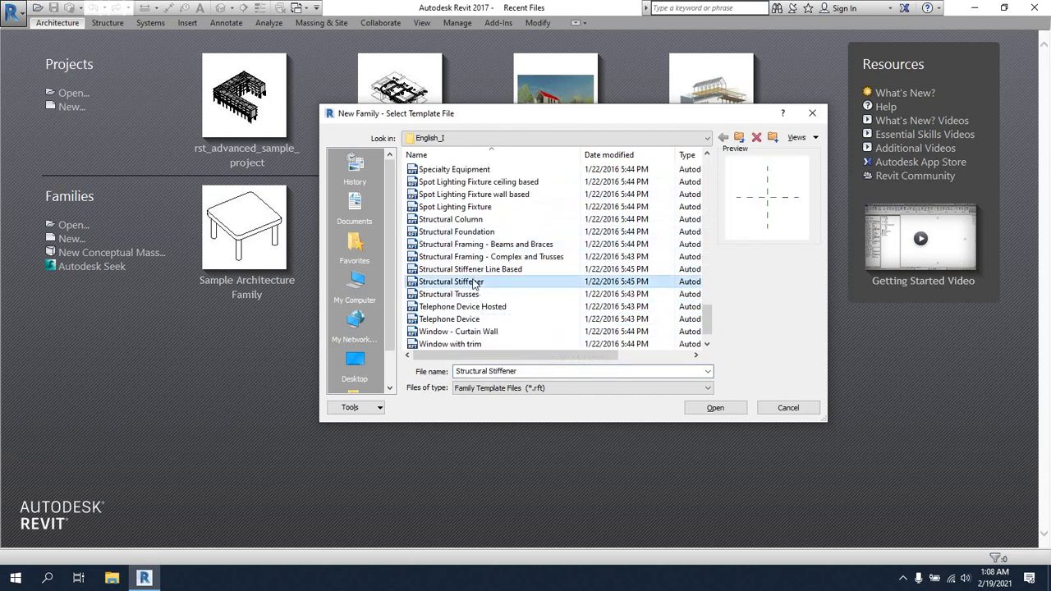
click(468, 307)
scroll(469, 308, down, 1)
click(452, 295)
scroll(460, 296, up, 7)
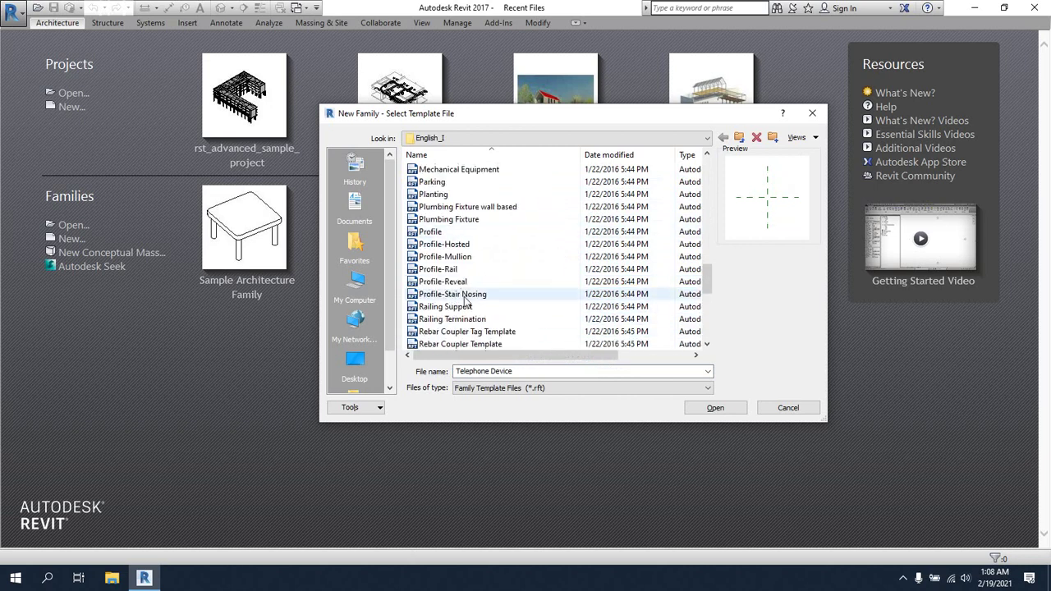
click(458, 257)
scroll(457, 284, down, 2)
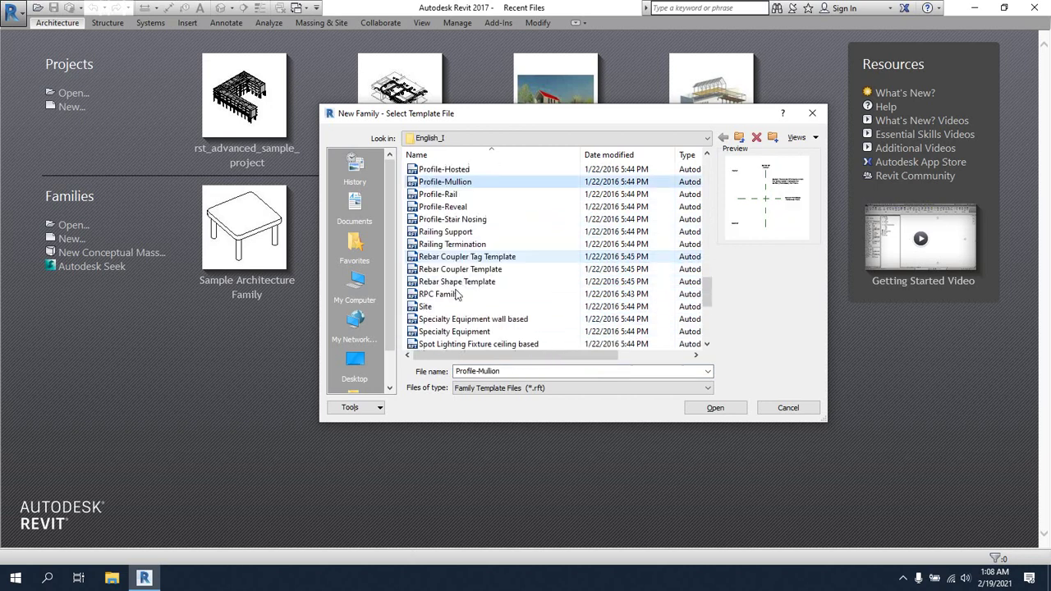
click(454, 284)
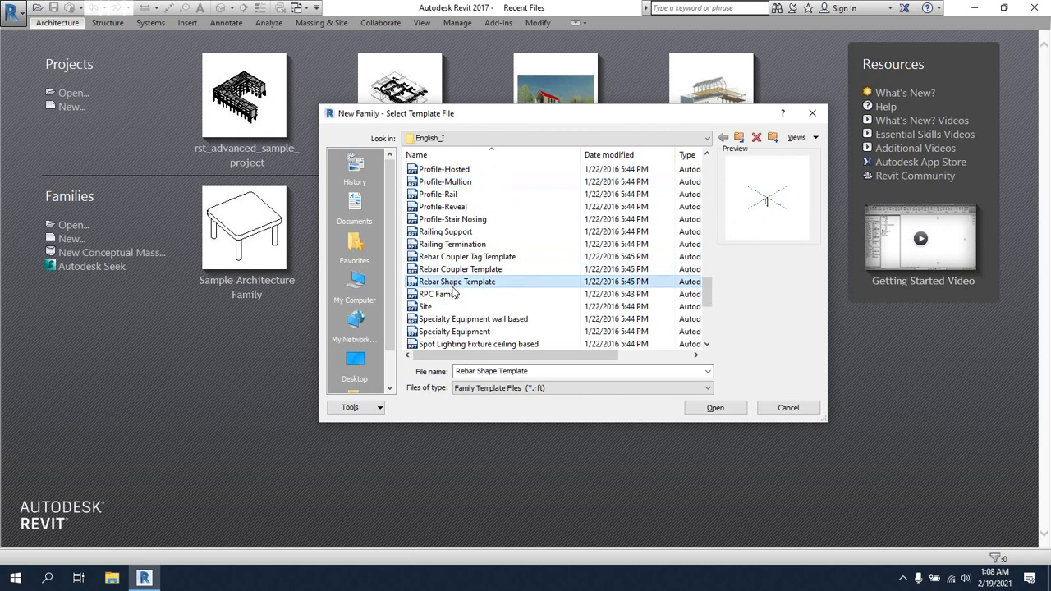
scroll(452, 293, down, 2)
click(440, 233)
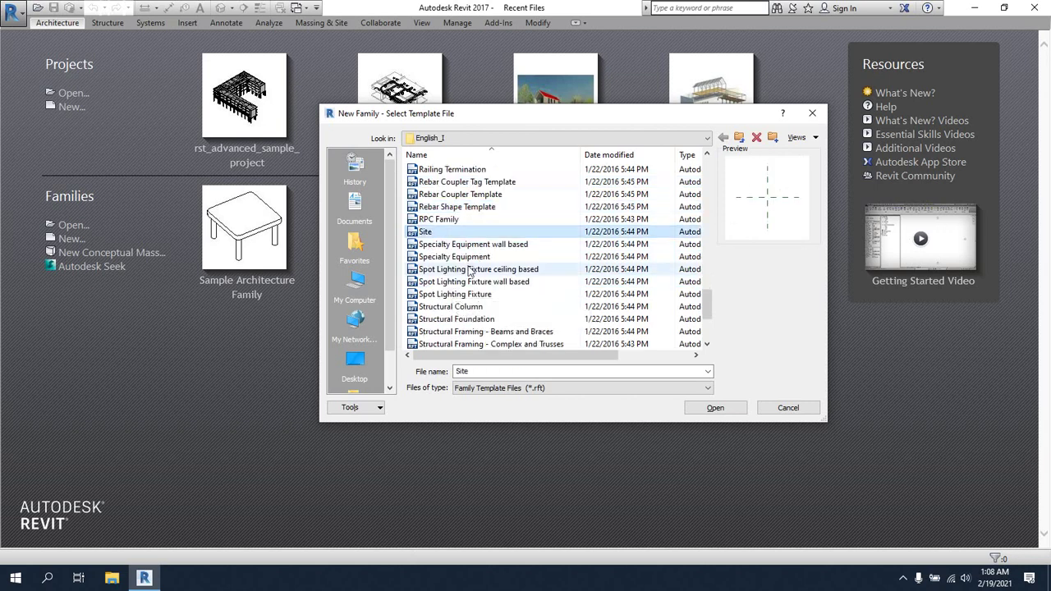
scroll(440, 236, down, 2)
click(475, 245)
scroll(475, 253, down, 1)
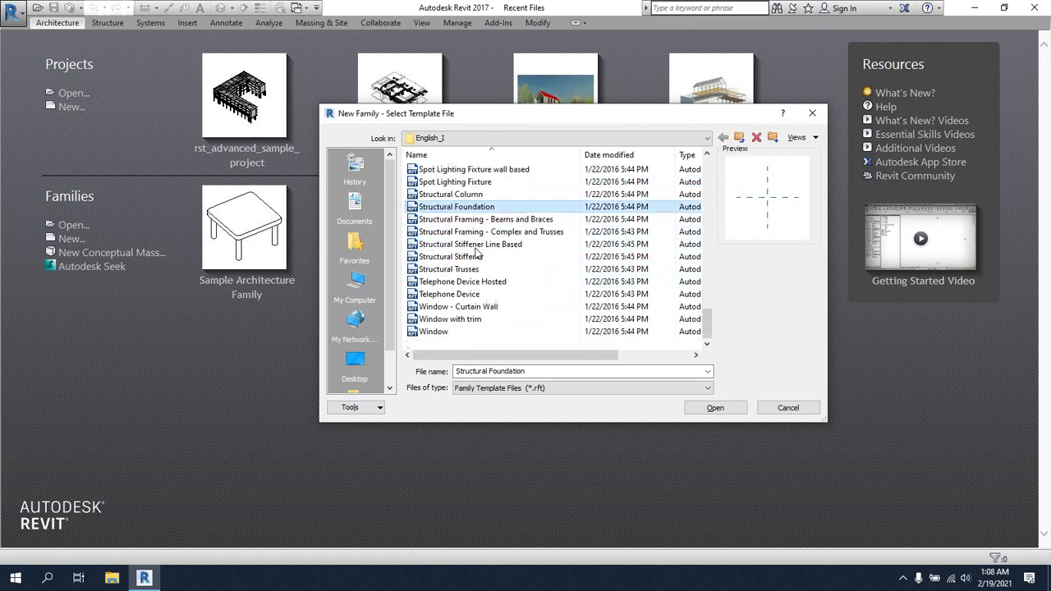
click(463, 257)
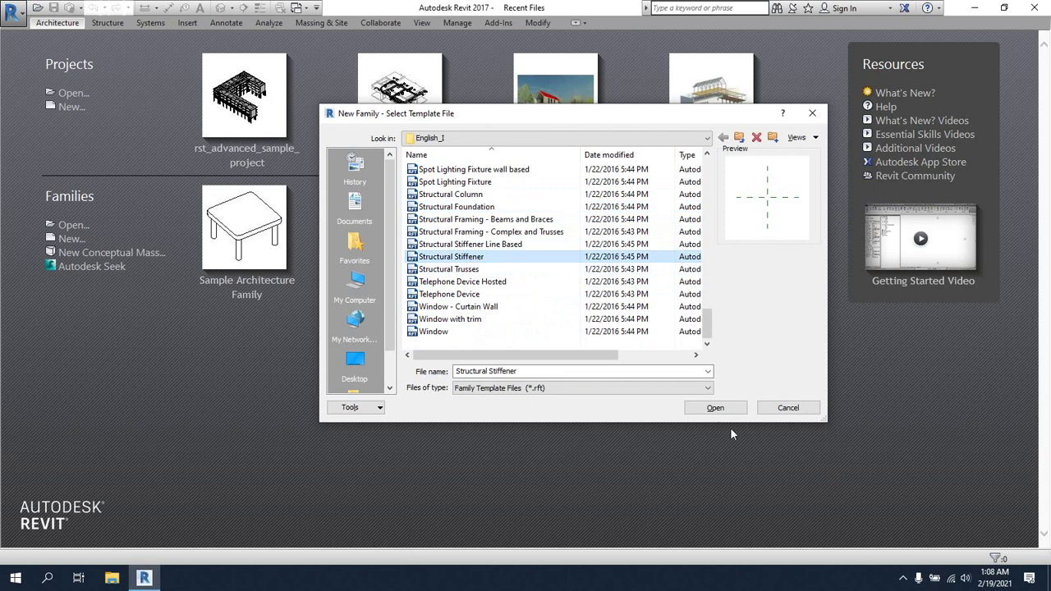
click(777, 405)
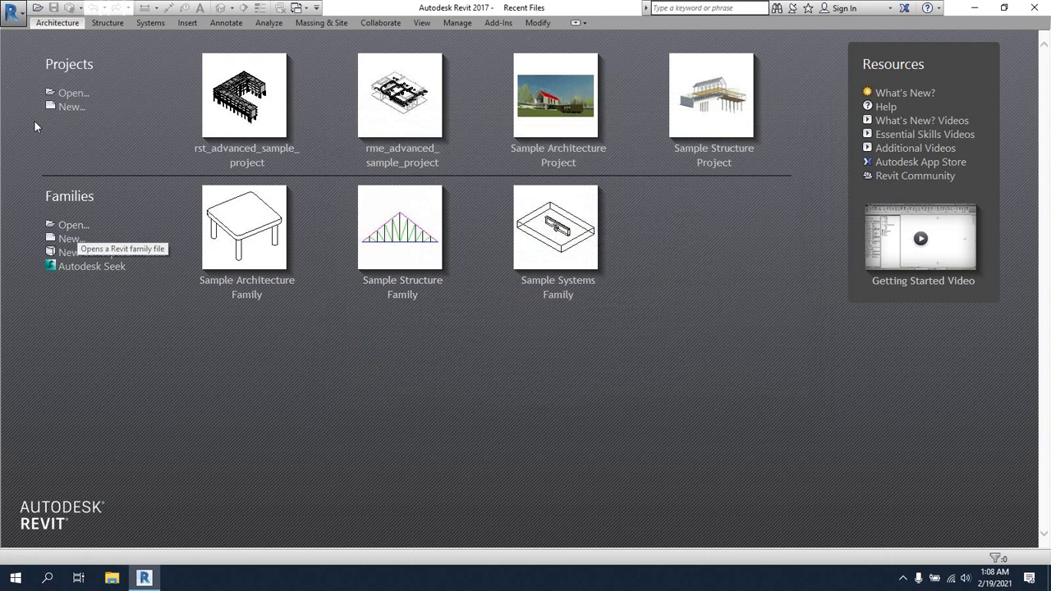
Create a new project template with Template file <None>, using Imperial units
click(70, 107)
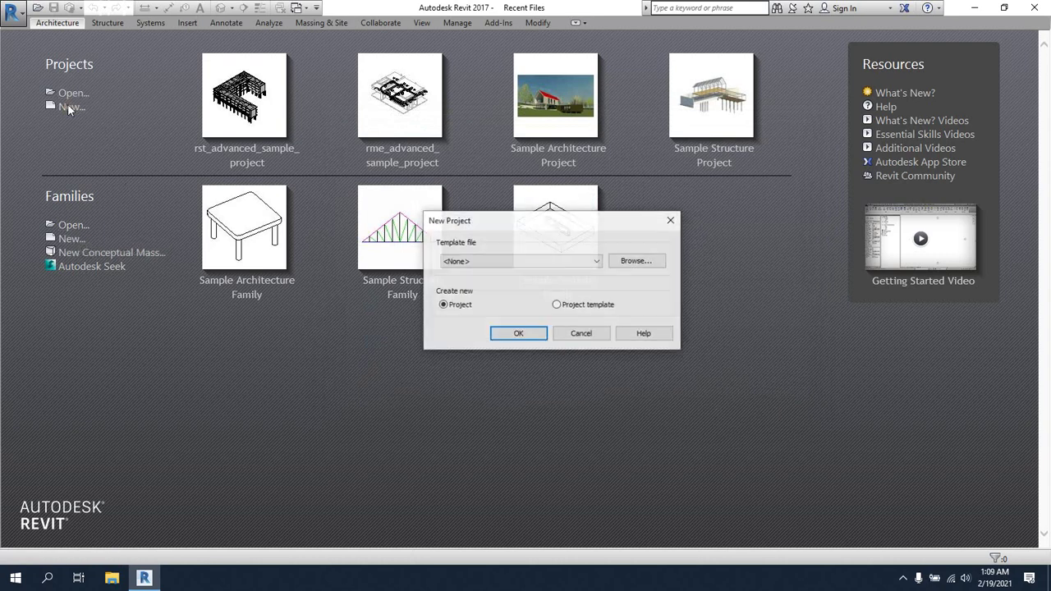
click(606, 261)
click(605, 229)
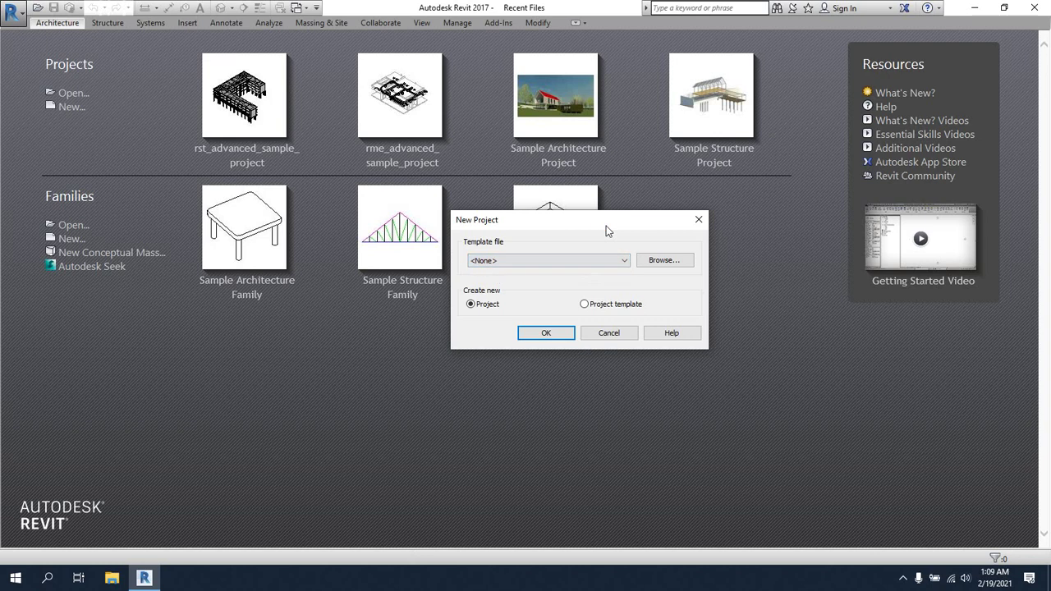
click(577, 261)
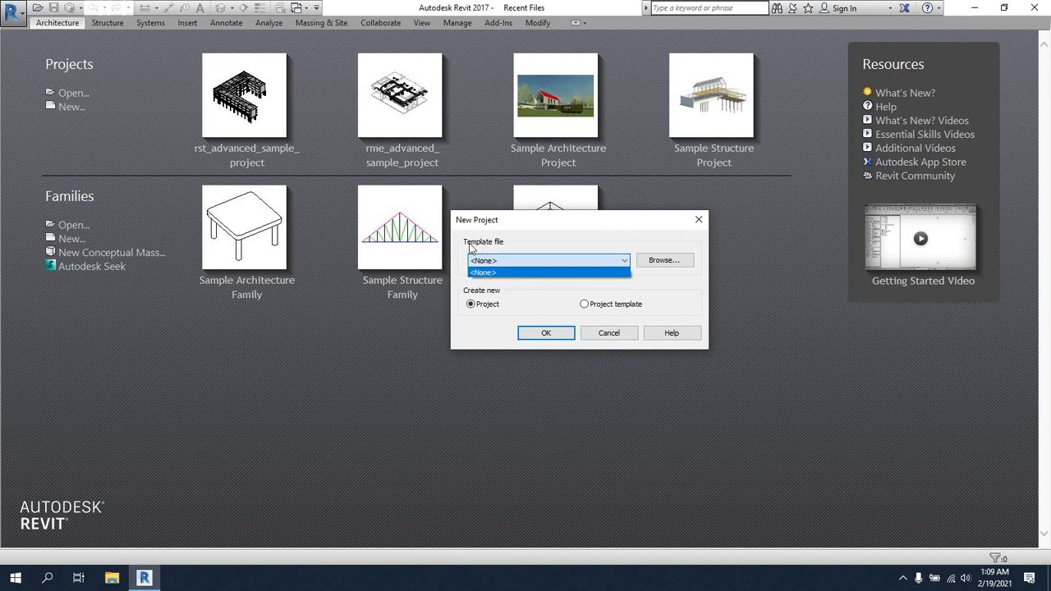
click(605, 295)
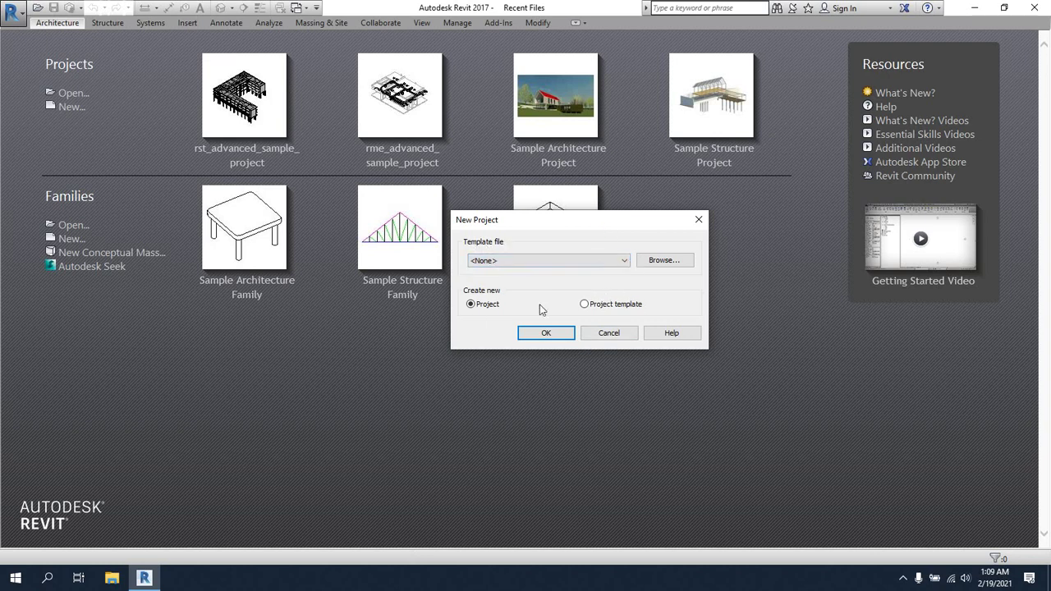
click(586, 306)
click(547, 333)
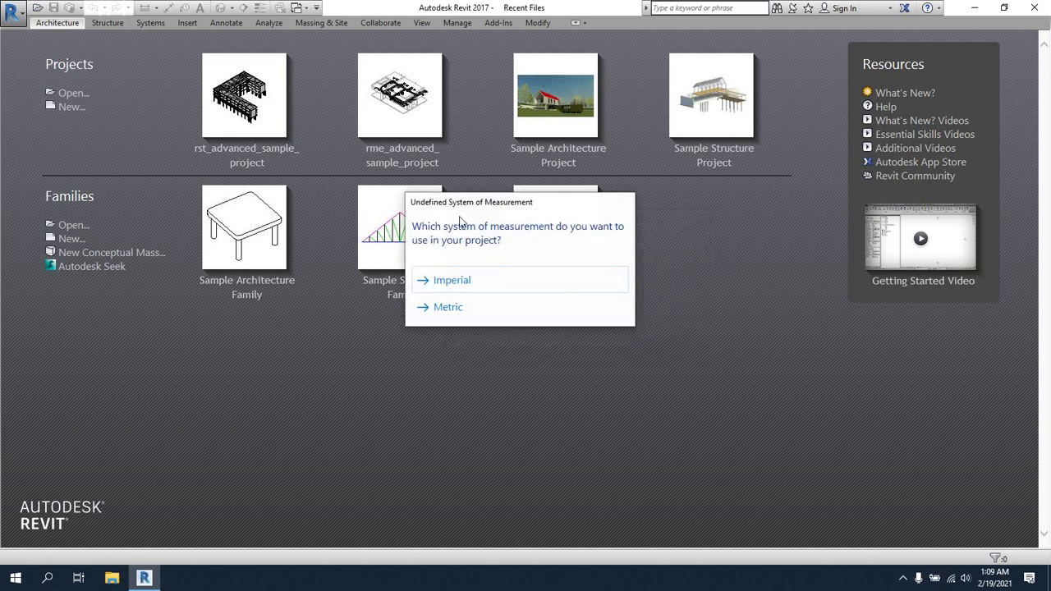
drag(472, 214, 506, 208)
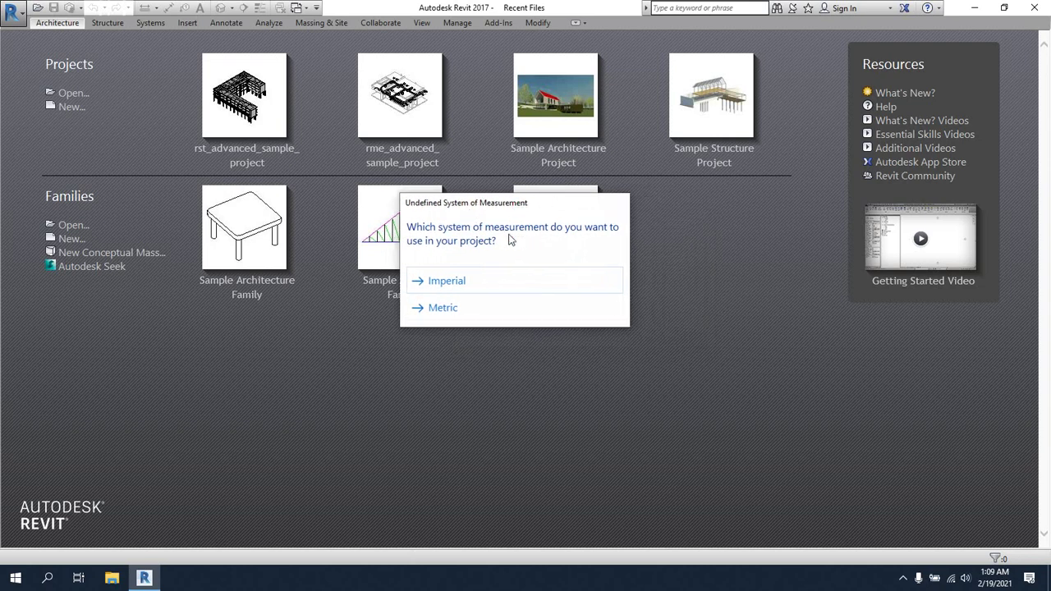
click(453, 283)
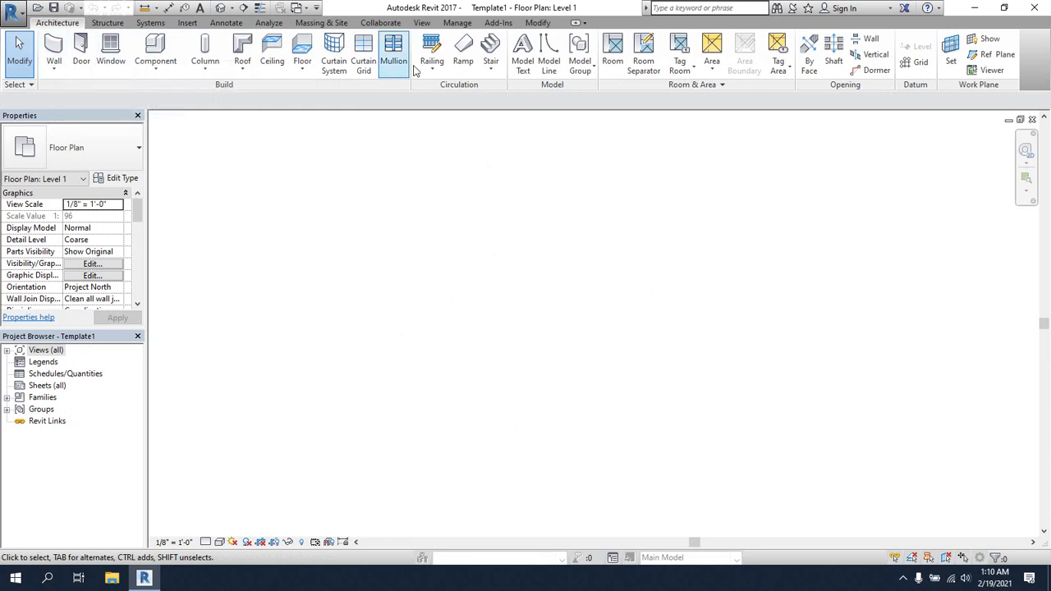
Browse the Structure, Systems, Insert, Annotate, Analyze and Massing & Site ribbon tabs, ending on Manage
click(116, 24)
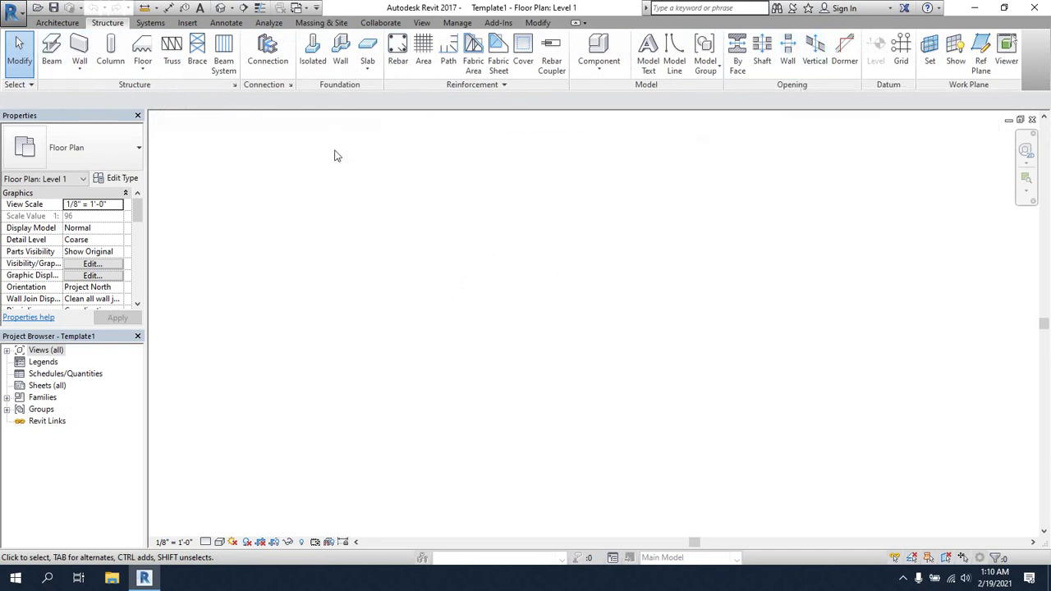
click(57, 22)
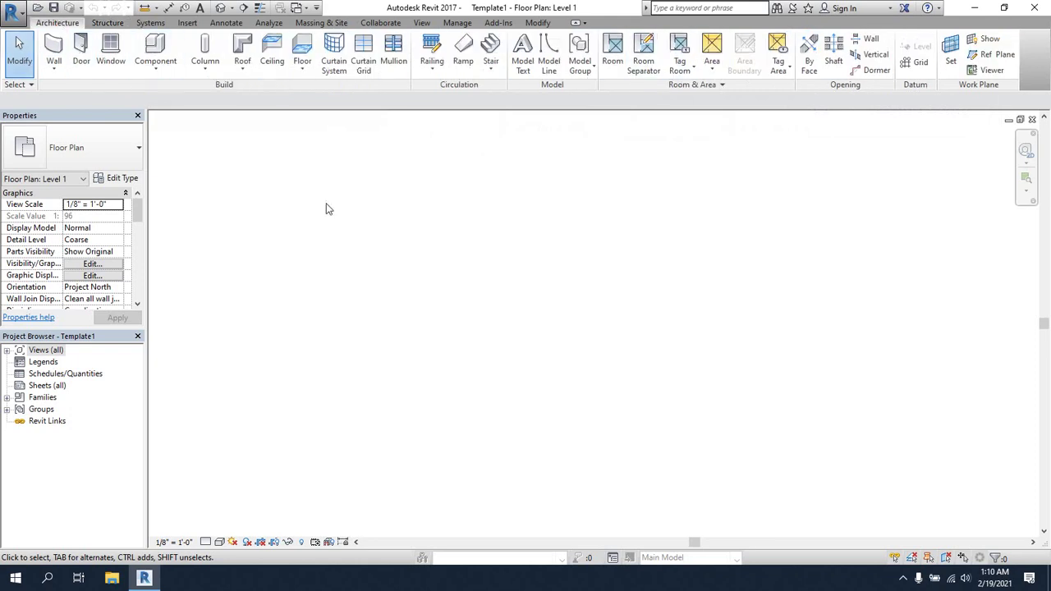
click(111, 24)
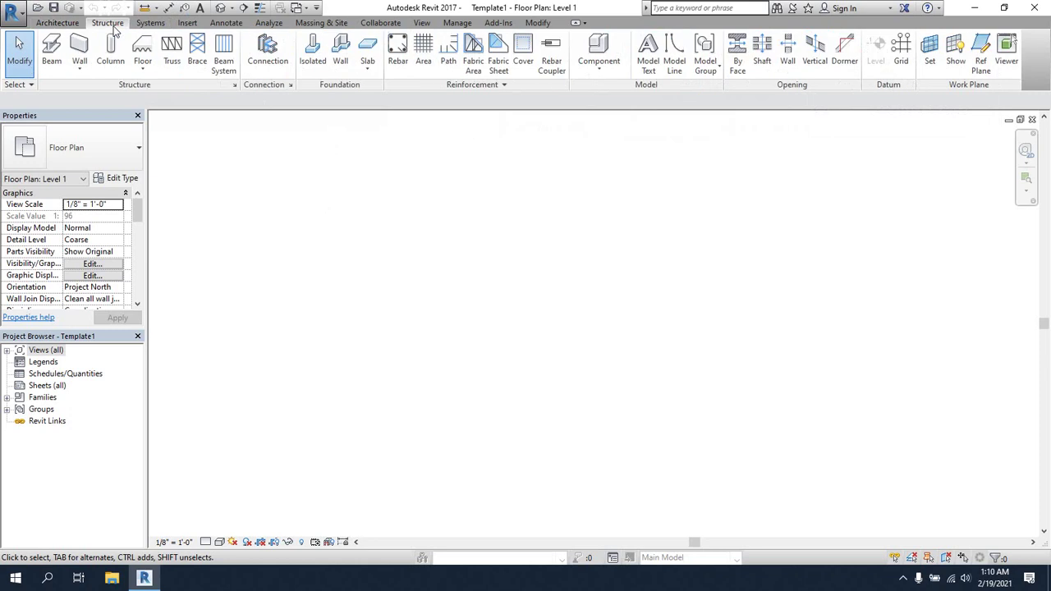
click(151, 23)
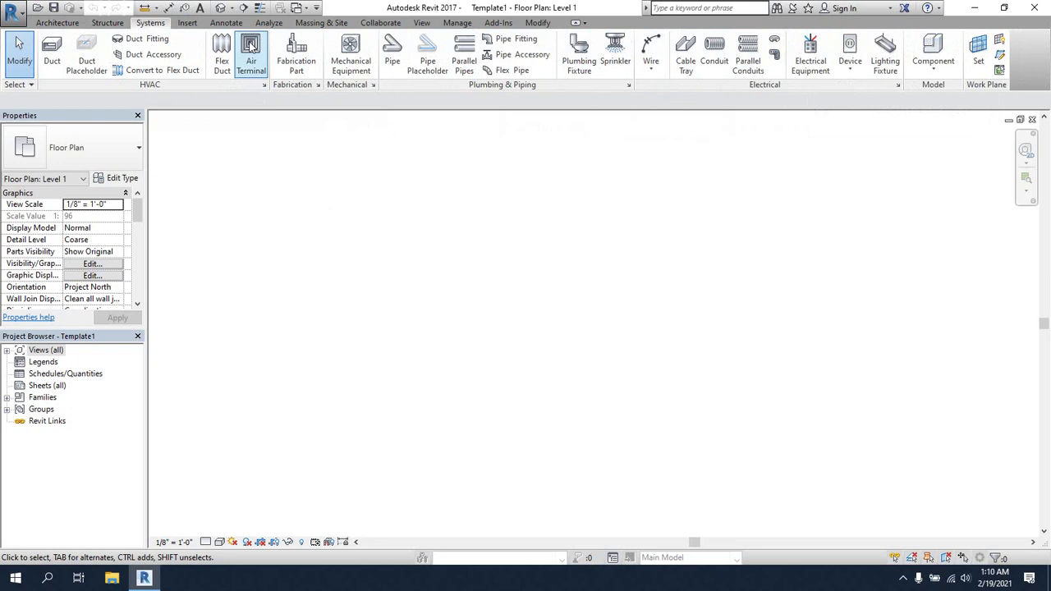
click(189, 25)
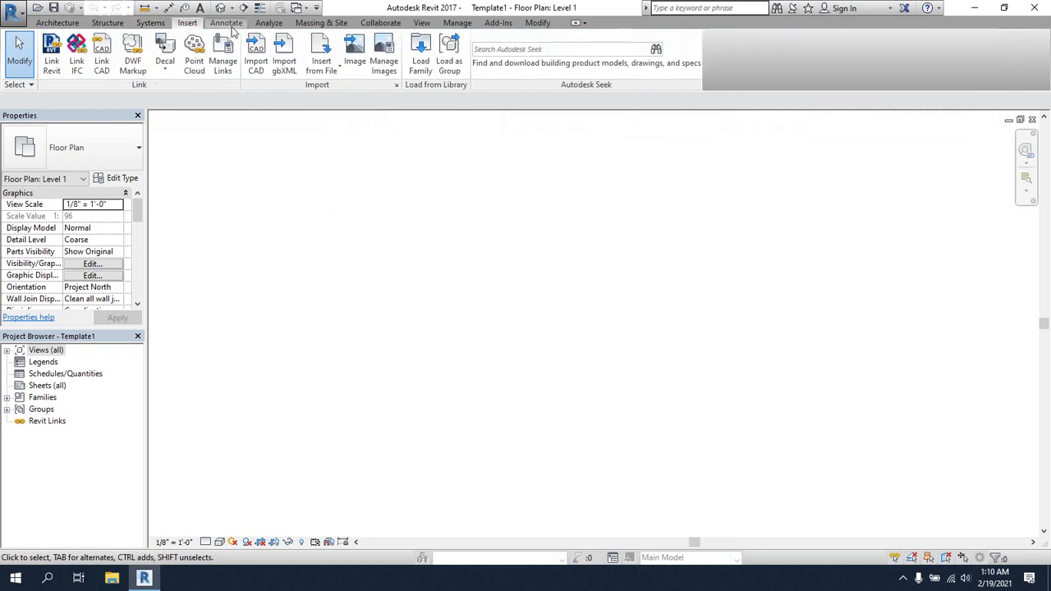
click(224, 25)
click(268, 25)
click(317, 24)
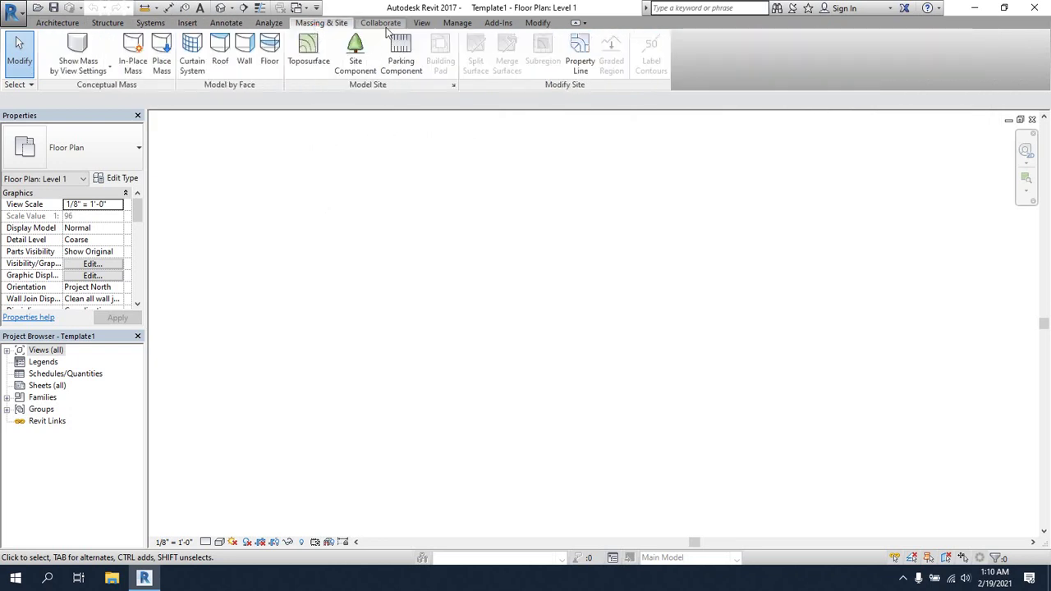
click(463, 25)
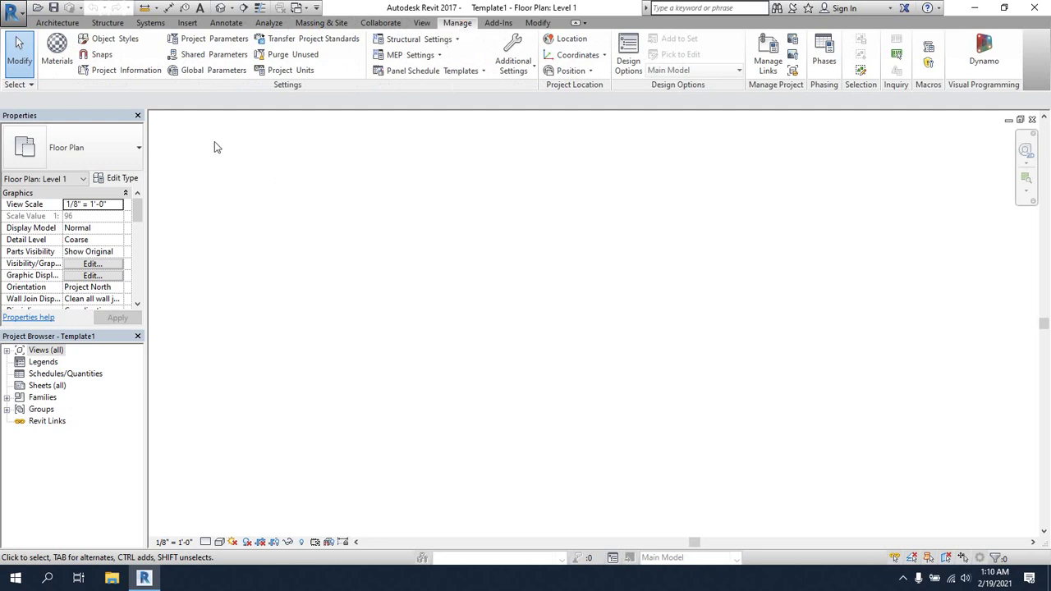
Open Project Units and review the Structural Force format, leaving it at Kips
click(289, 72)
drag(558, 134, 629, 121)
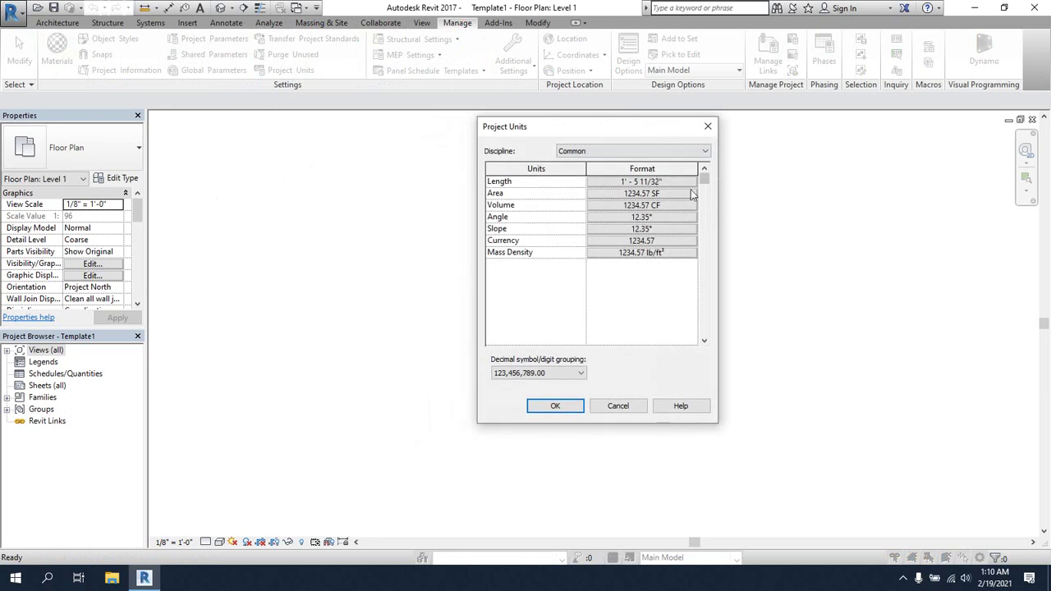
click(603, 151)
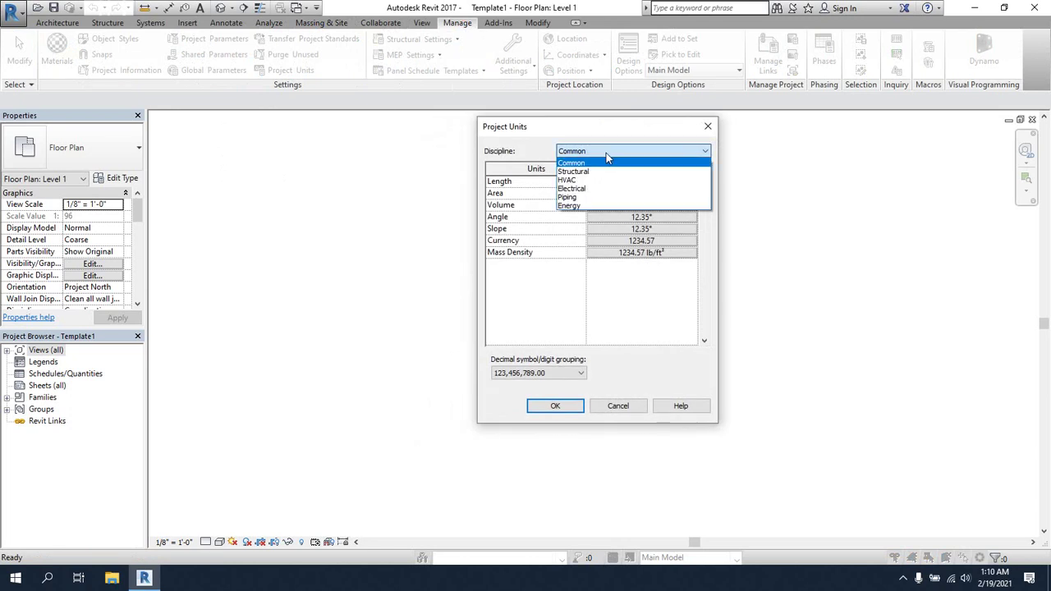
click(605, 171)
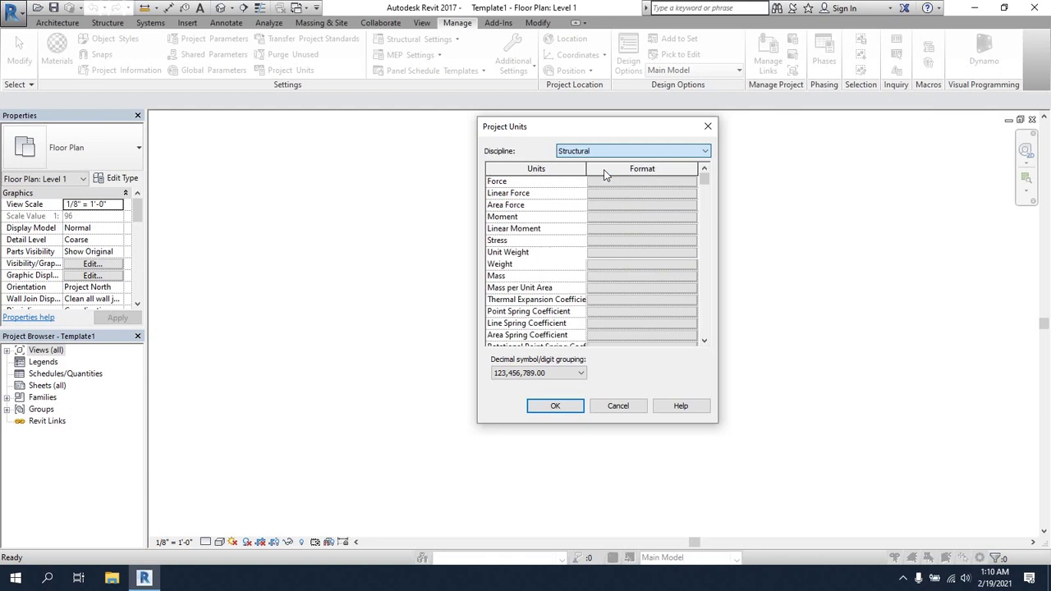
scroll(665, 247, down, 5)
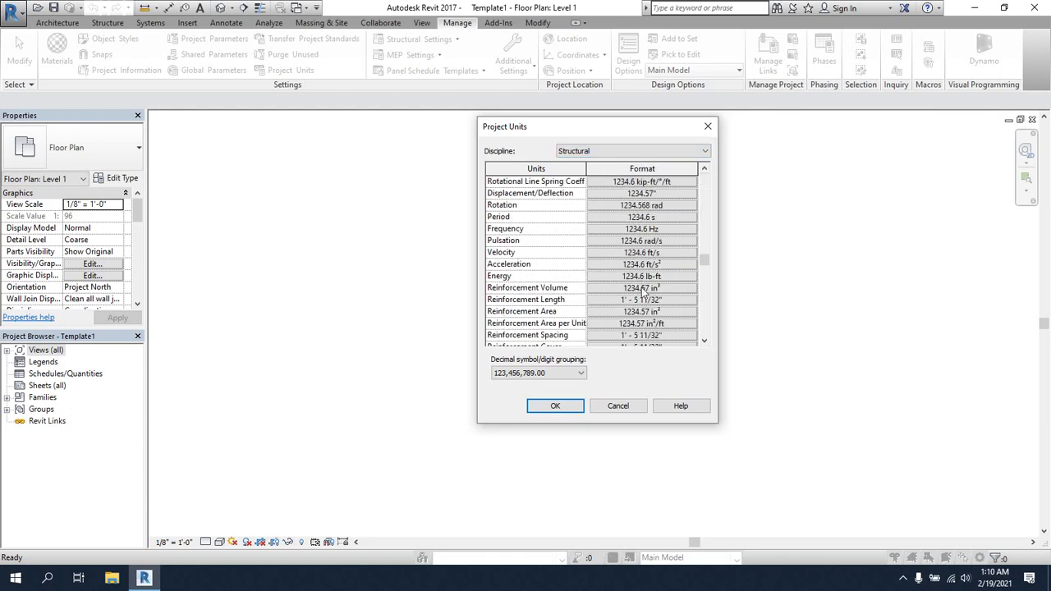
scroll(644, 308, down, 1)
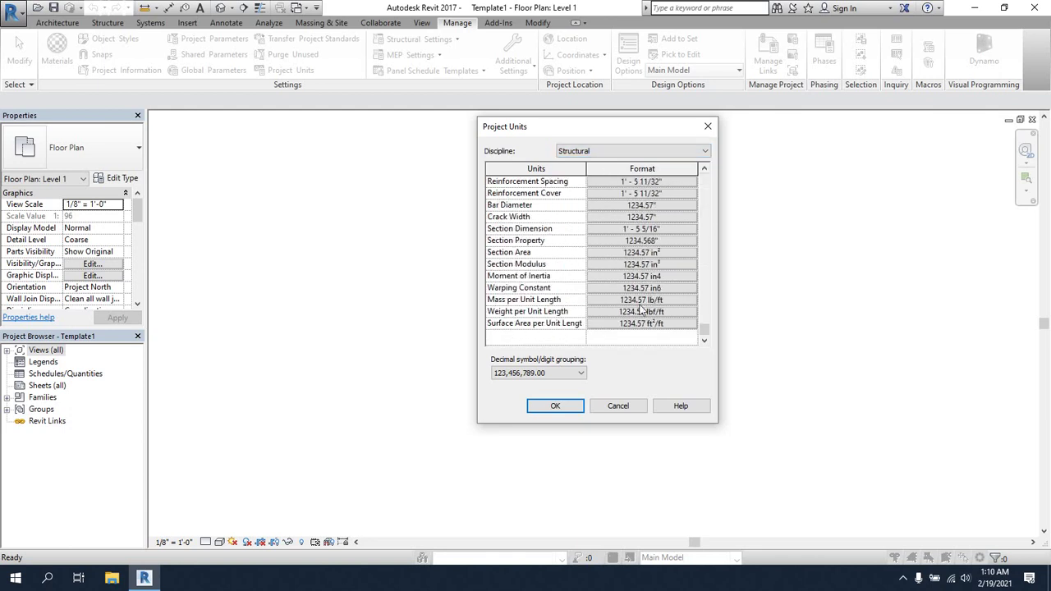
scroll(636, 316, up, 10)
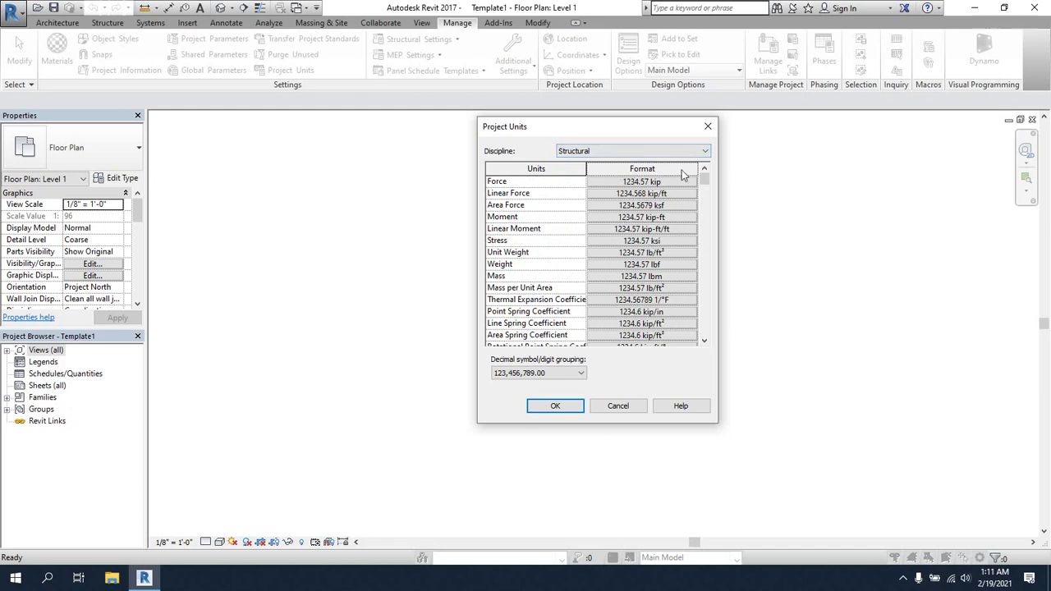
click(643, 184)
click(664, 205)
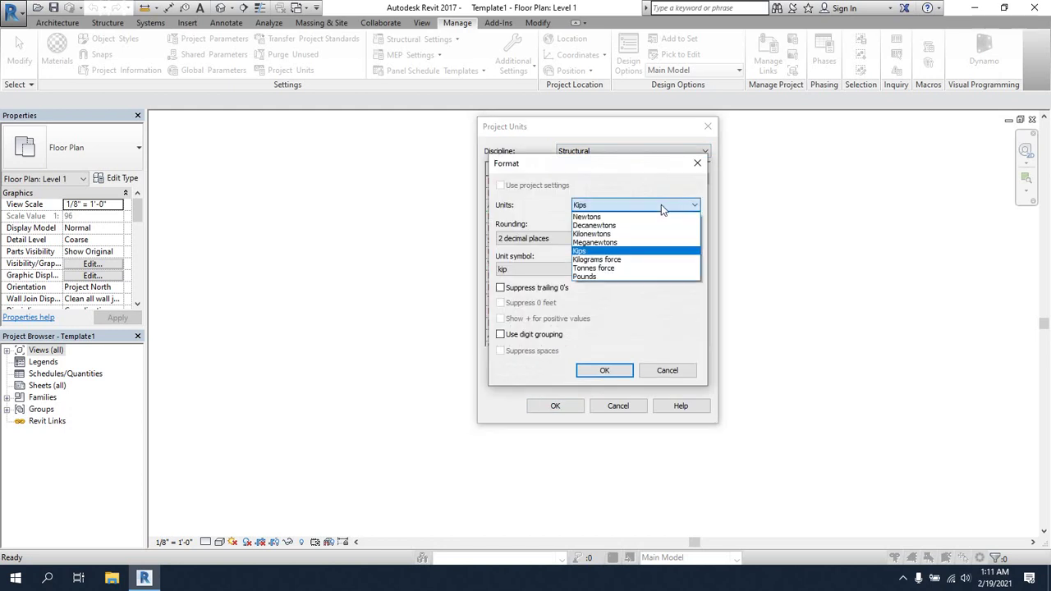
click(614, 201)
drag(589, 164, 701, 220)
drag(788, 217, 714, 199)
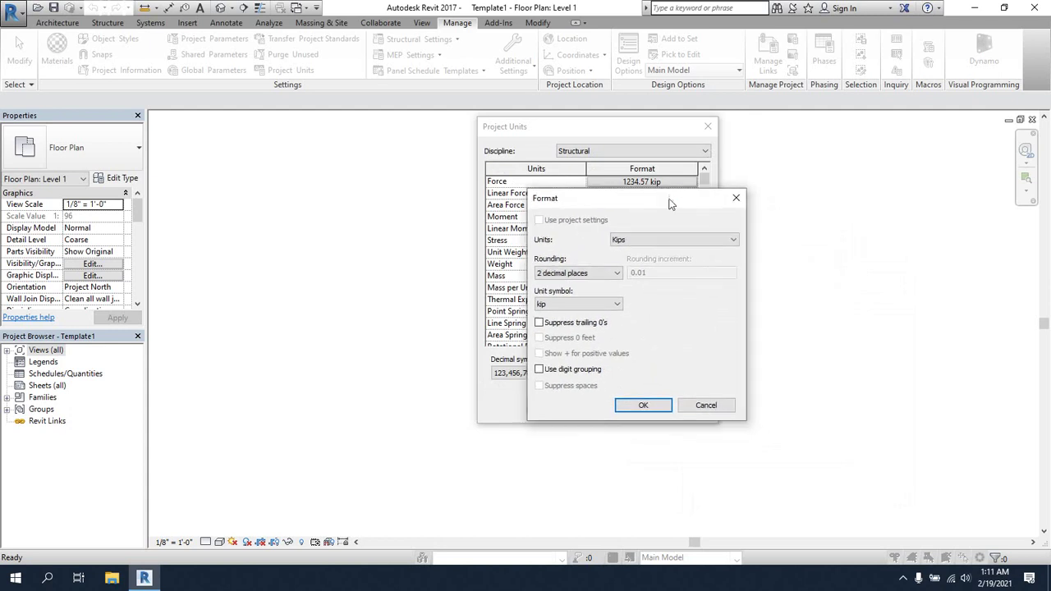
click(709, 408)
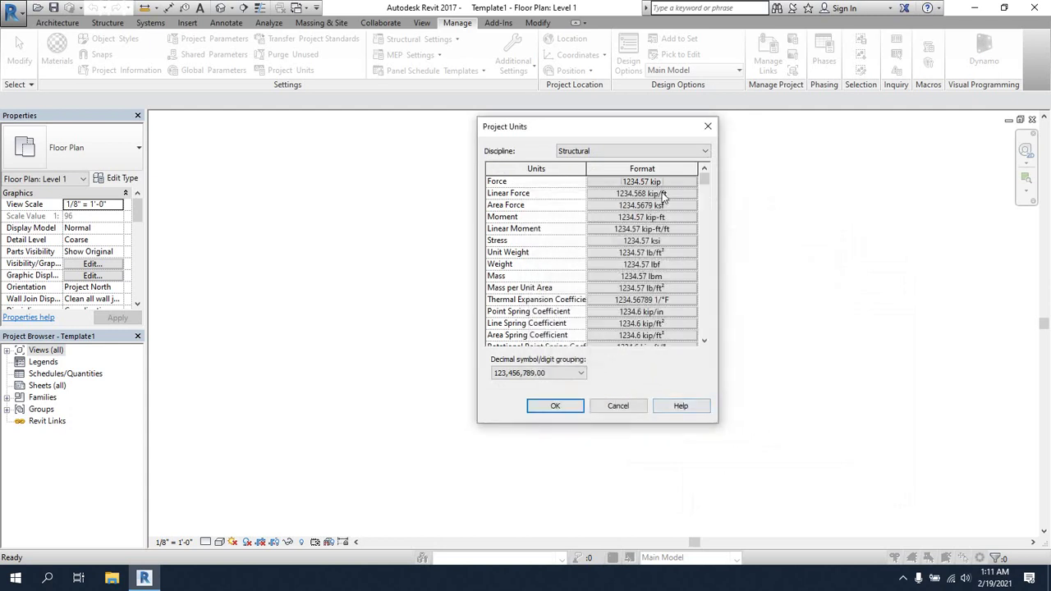
Browse the Piping Flow and Energy discipline units, then return to Common
click(674, 153)
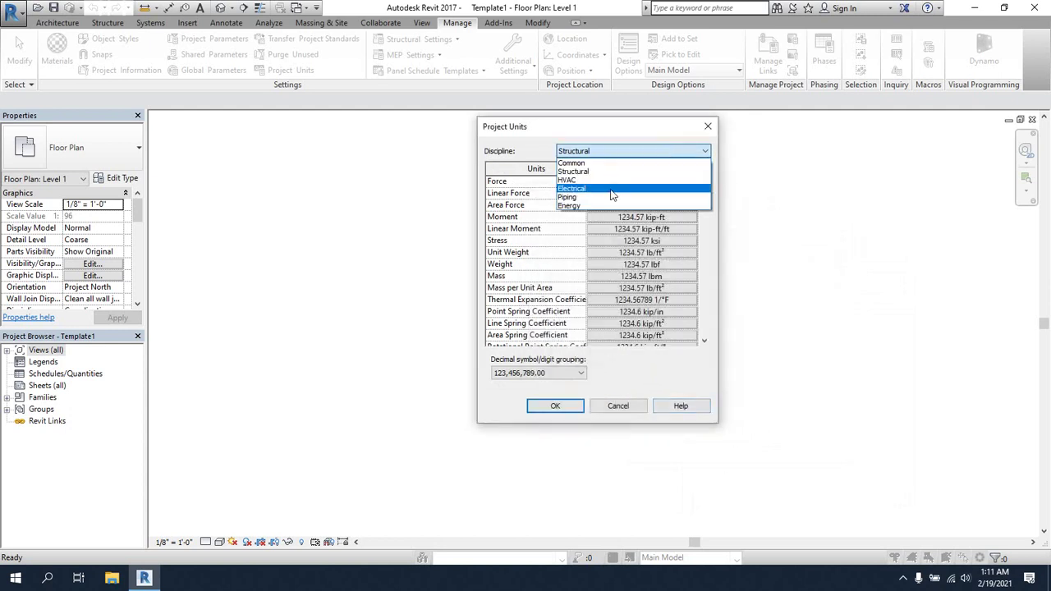
click(567, 197)
click(641, 192)
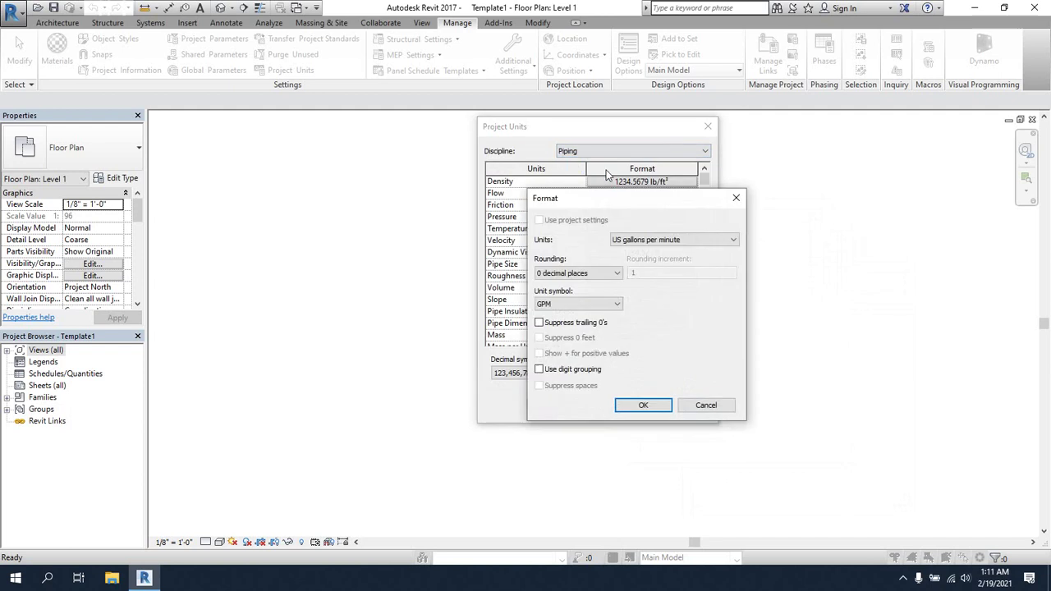
click(736, 198)
scroll(643, 234, down, 1)
scroll(644, 234, up, 1)
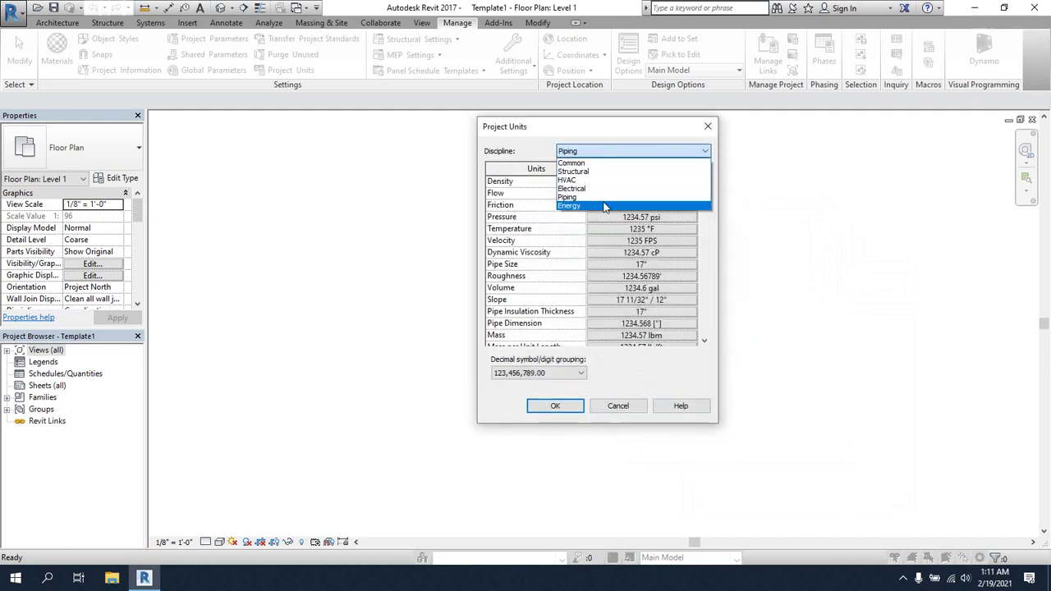
click(608, 197)
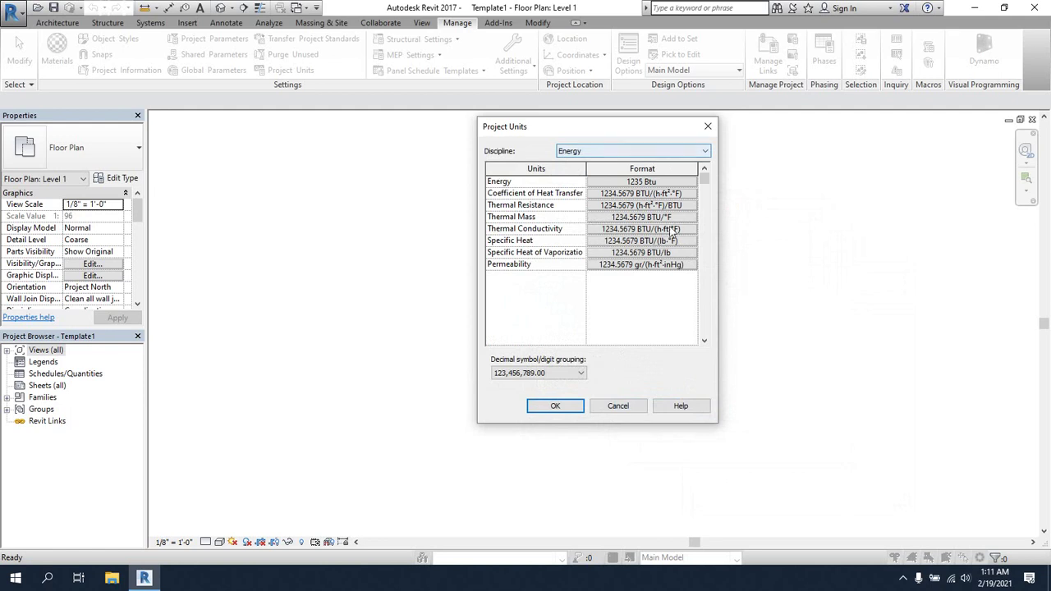
click(680, 152)
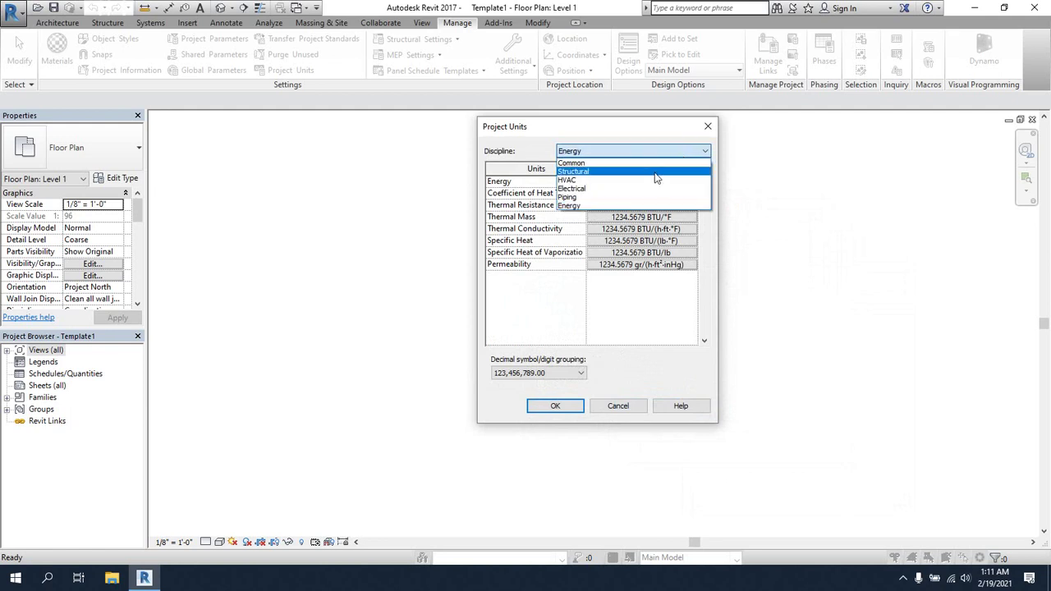
click(625, 168)
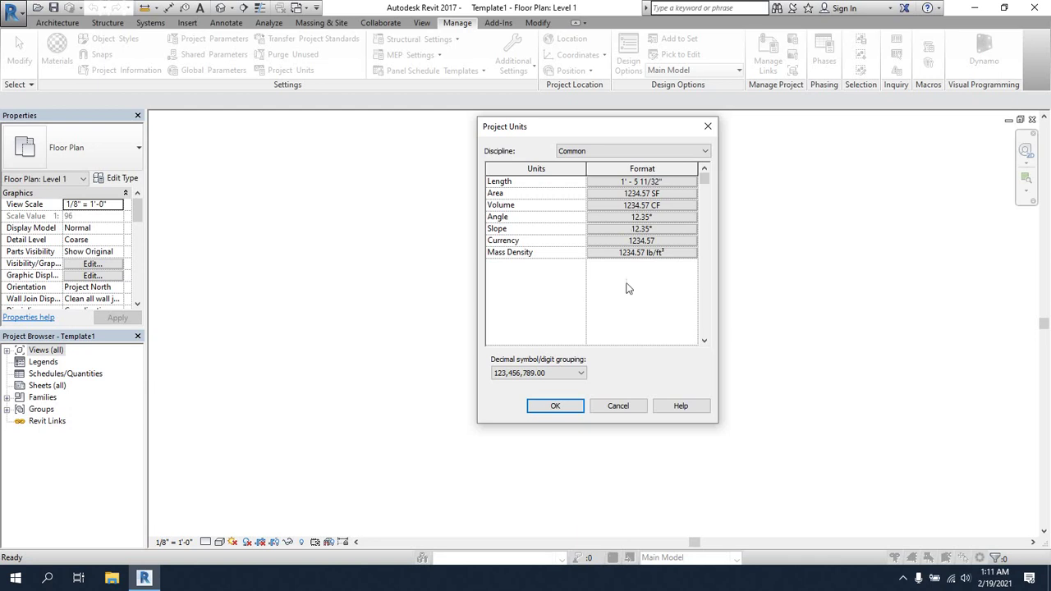
Keep the Common discipline and the 123,456,789.00 digit grouping
drag(586, 128, 597, 128)
click(611, 150)
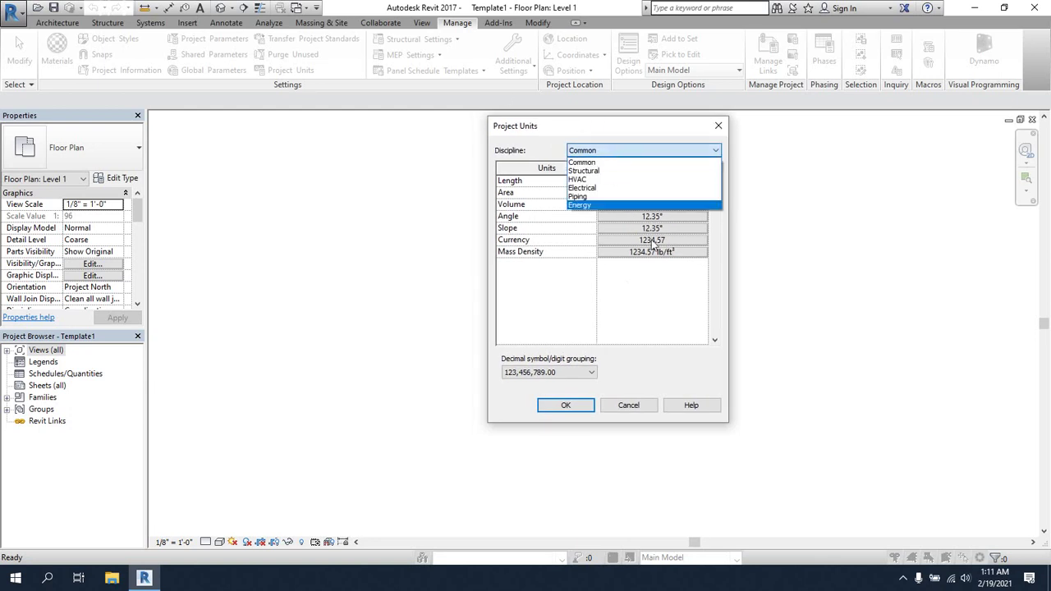
click(671, 342)
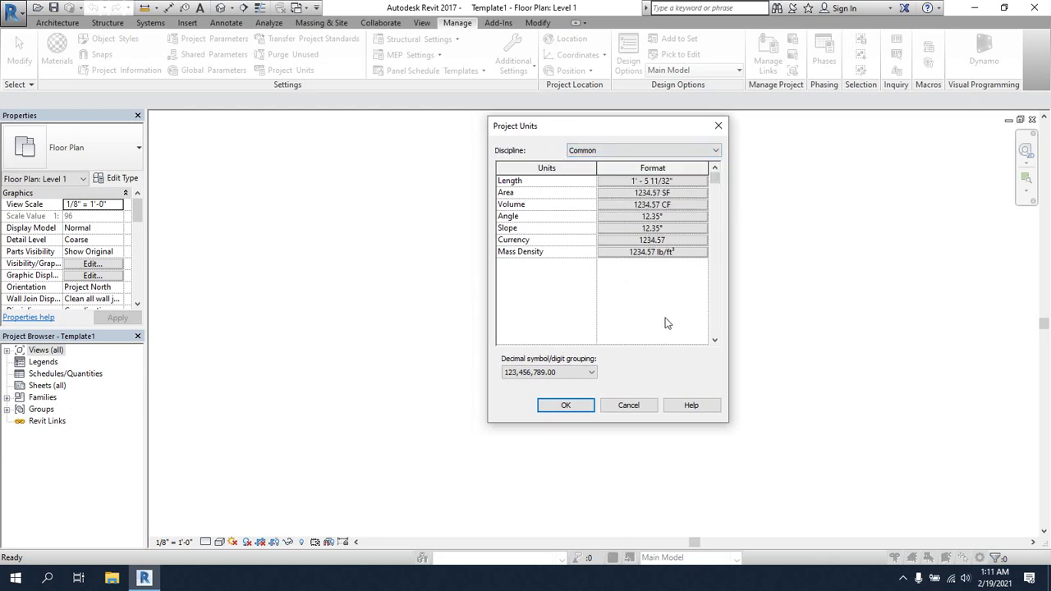
click(591, 374)
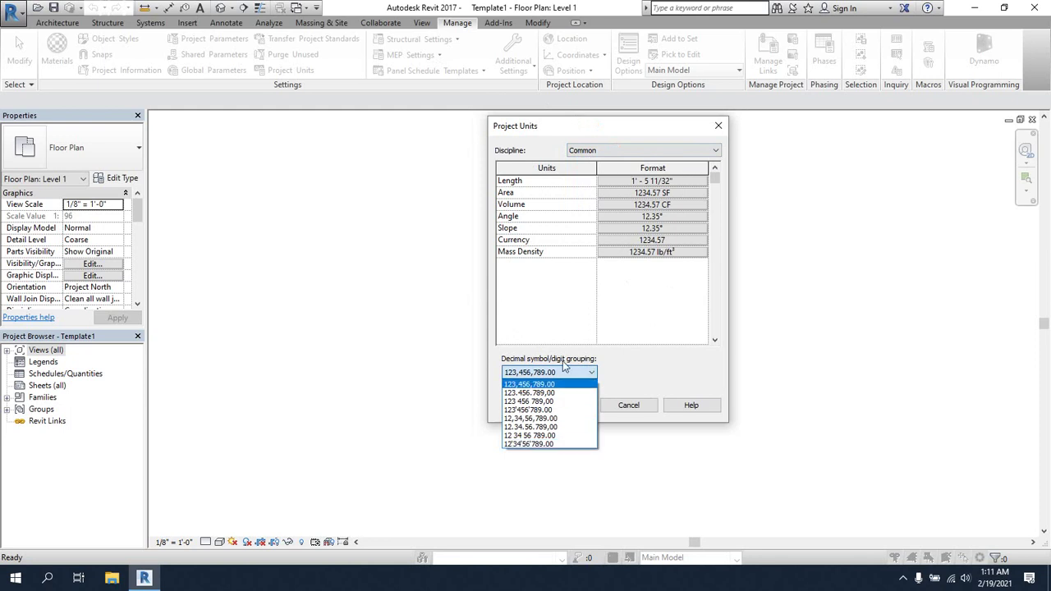
click(657, 358)
drag(598, 130, 591, 132)
click(623, 408)
Leave Length as feet and fractional inches rounded to 1/32" and cancel both dialogs
click(661, 183)
click(614, 274)
click(704, 340)
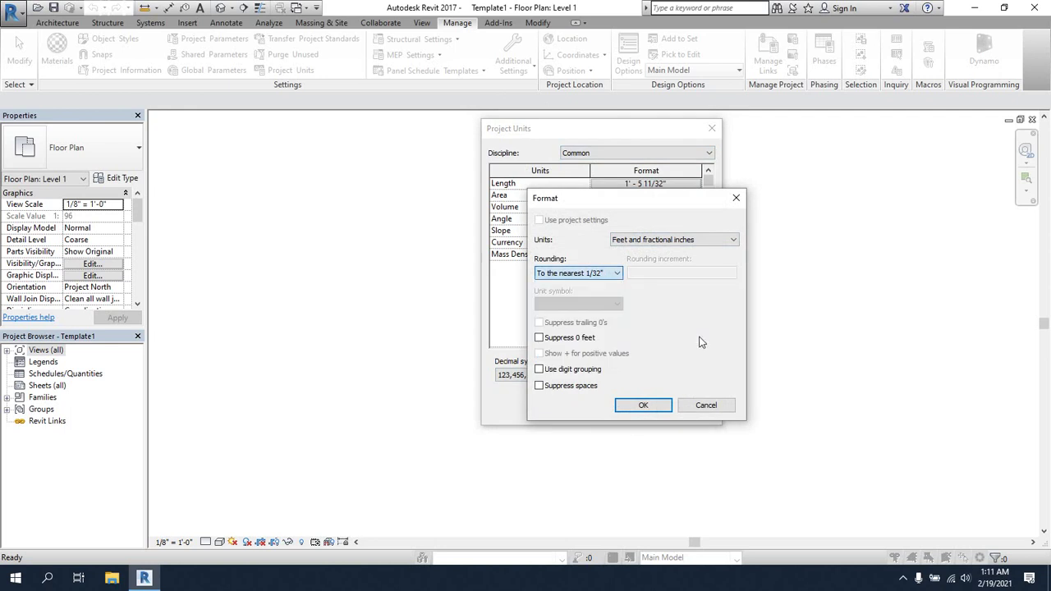
click(703, 243)
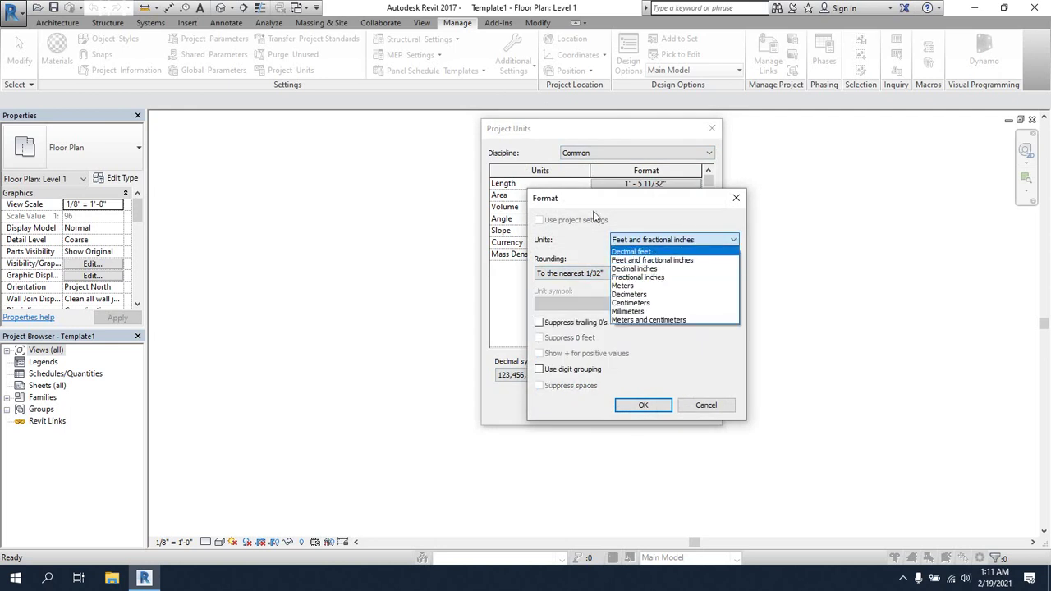
click(680, 363)
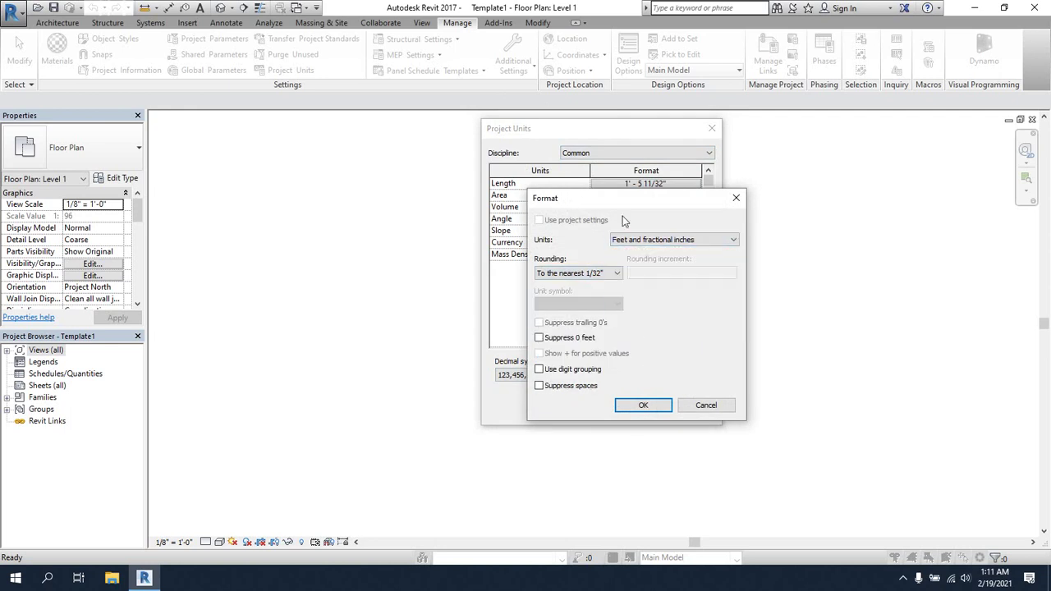
drag(666, 200, 631, 209)
click(668, 417)
click(577, 282)
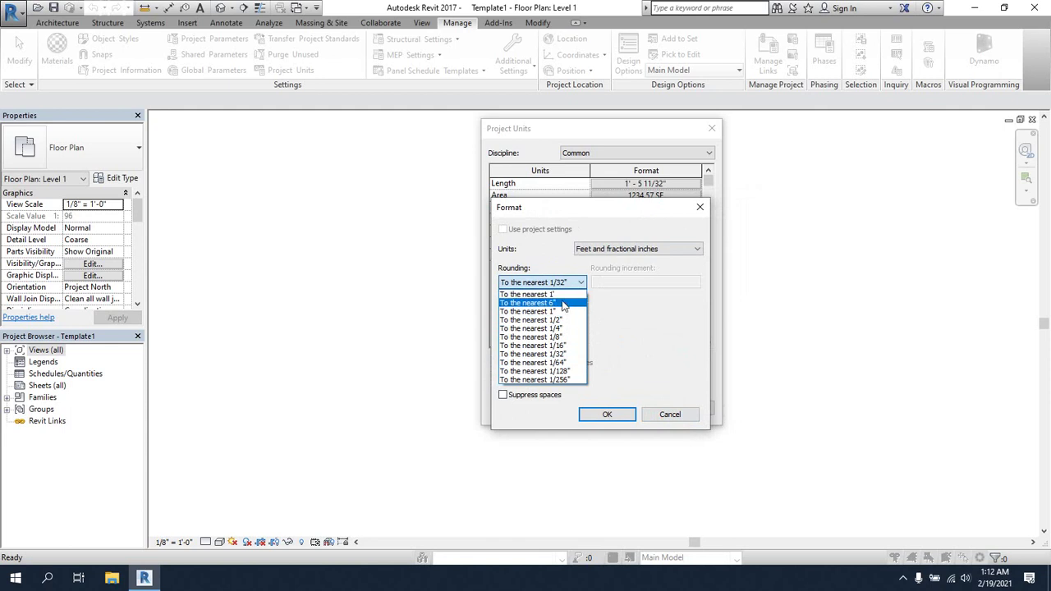
click(534, 354)
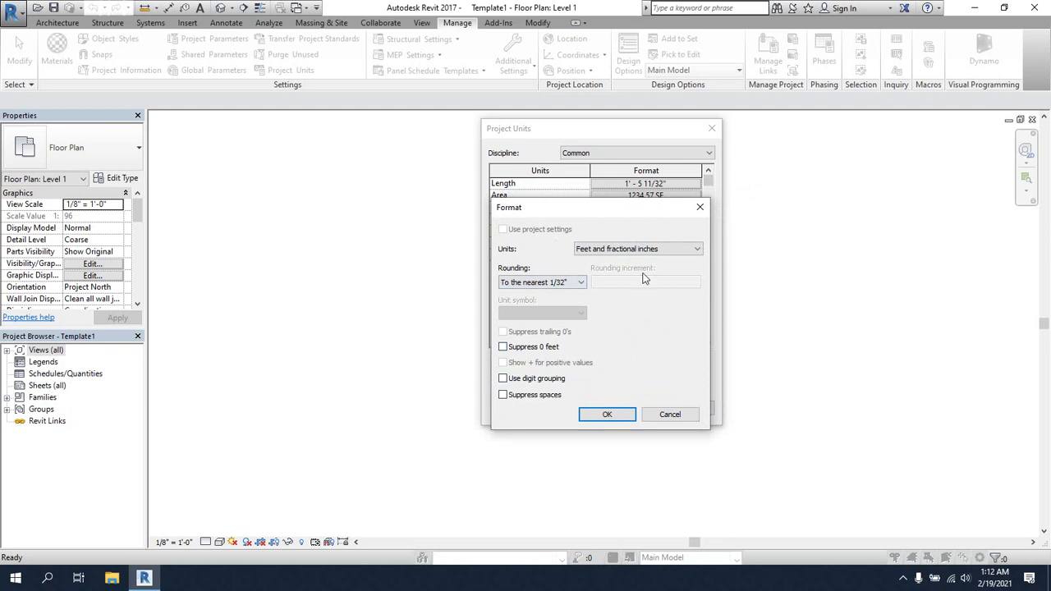
click(671, 412)
click(633, 412)
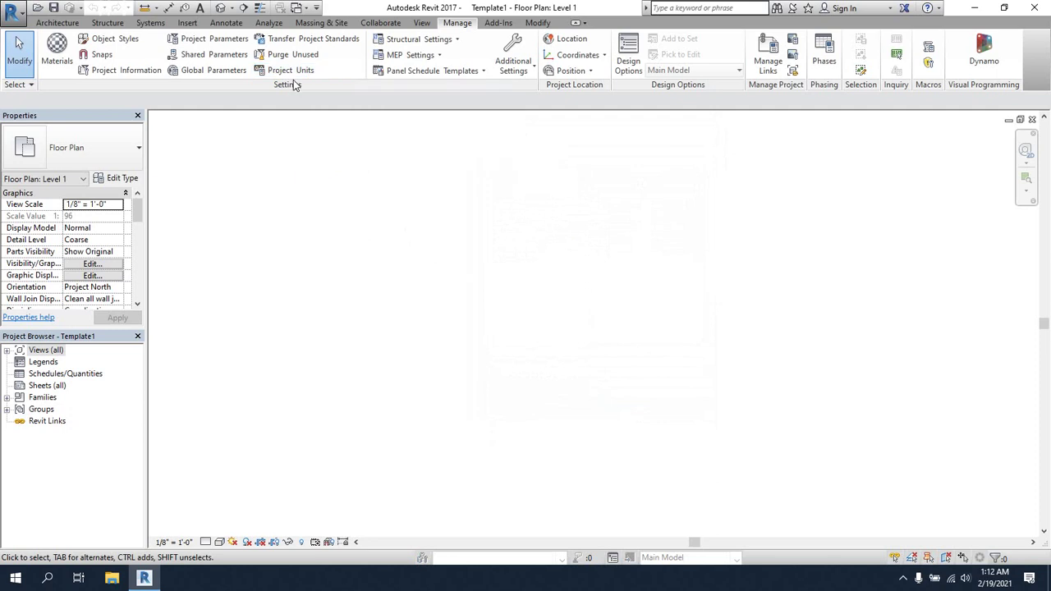
Enter organization SOCE, description Civil, building XYZ and issue date 19/2/2021 in Project Information
click(108, 78)
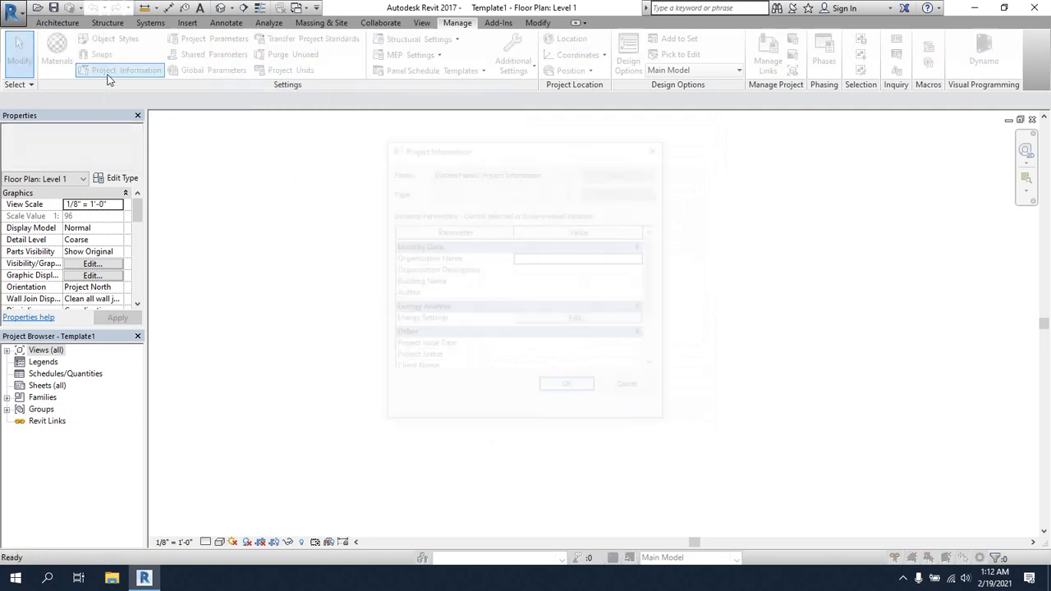
drag(489, 149, 534, 155)
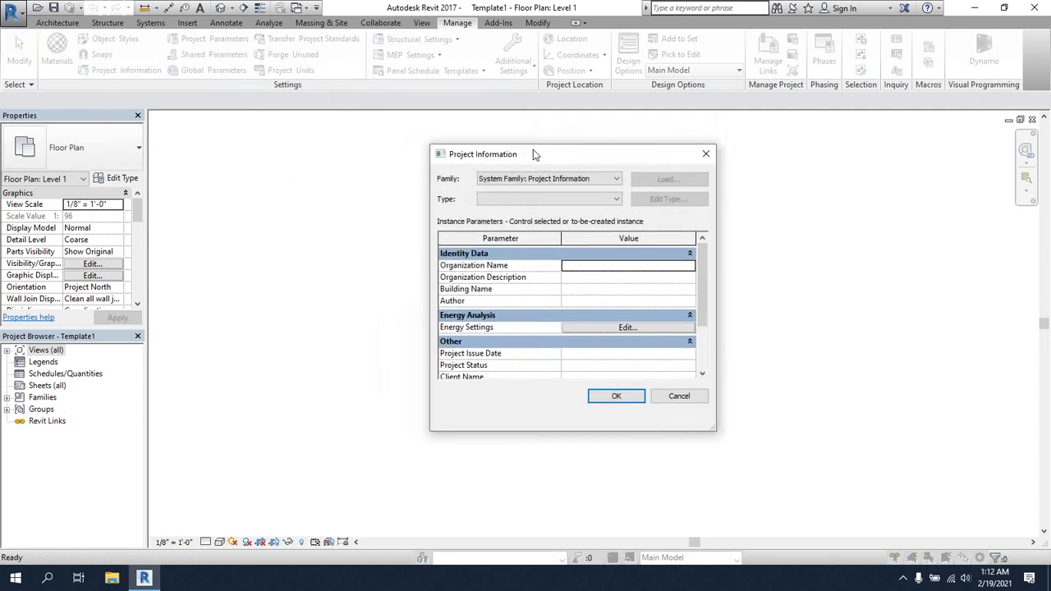
click(614, 265)
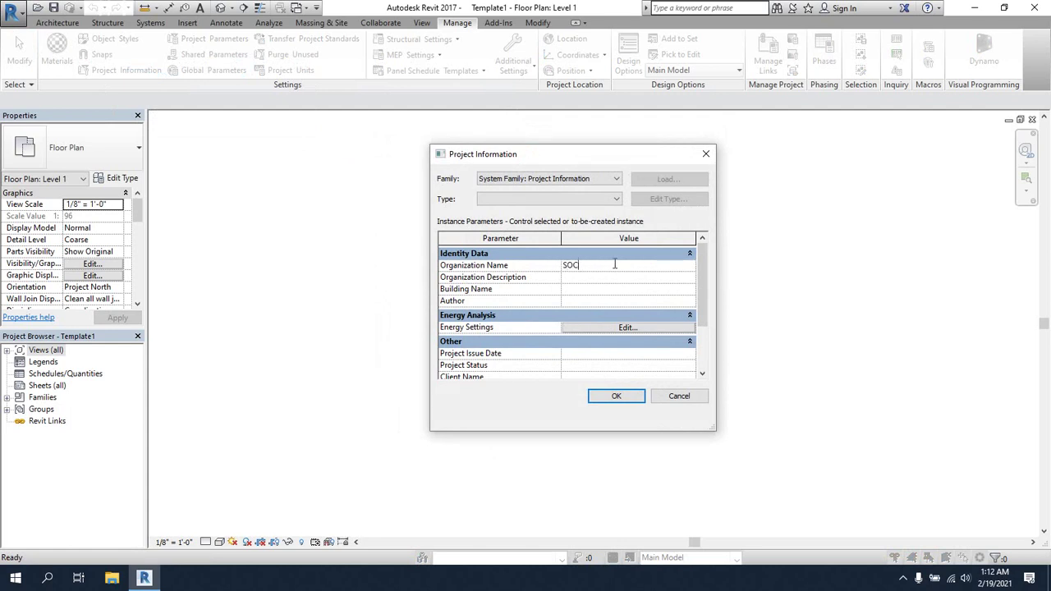
click(604, 278)
click(581, 289)
scroll(583, 357, down, 1)
click(579, 328)
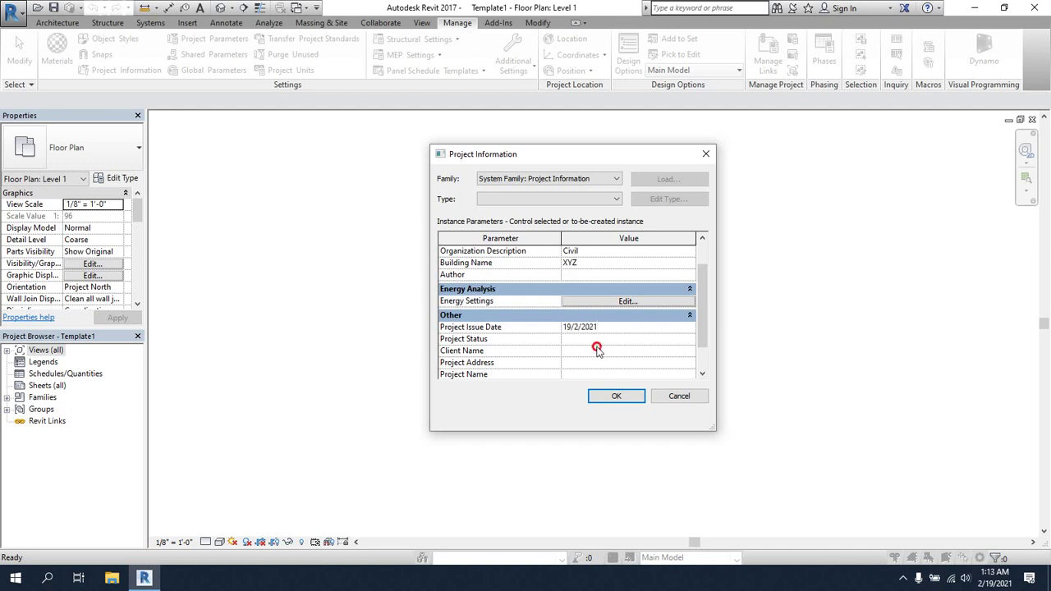
Add the client name, review the remaining fields and family/type choices, and confirm
click(592, 351)
click(565, 362)
scroll(566, 345, down, 1)
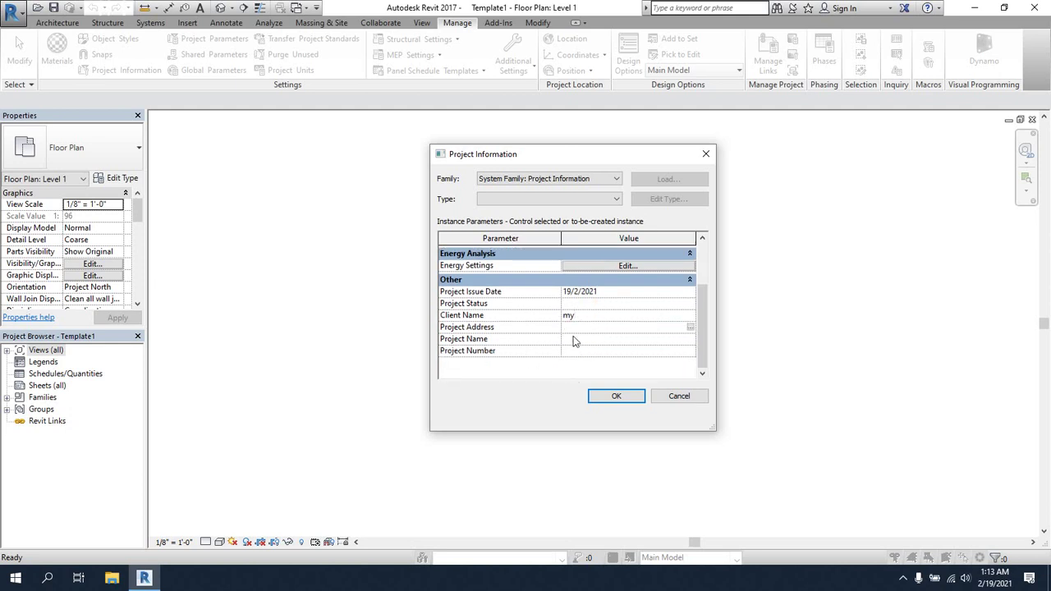
click(578, 351)
click(597, 338)
scroll(628, 303, up, 2)
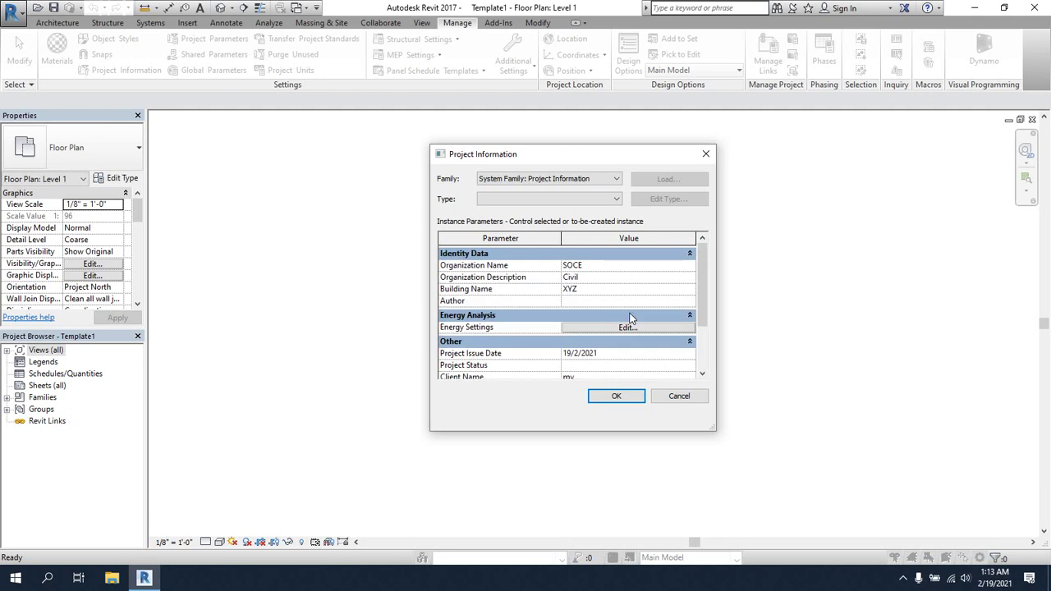
scroll(629, 303, down, 2)
click(611, 181)
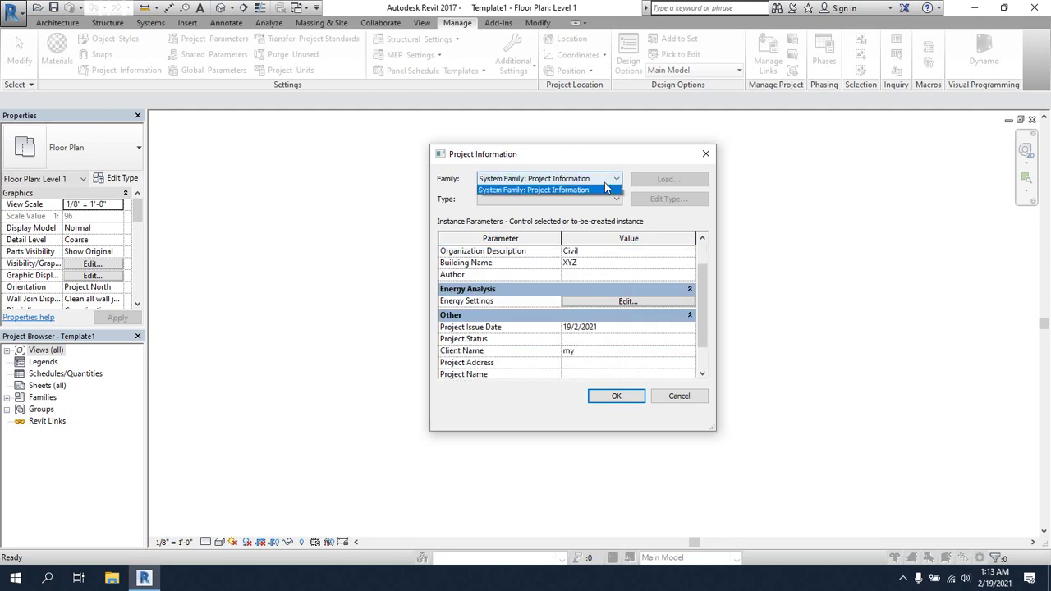
click(459, 182)
click(615, 199)
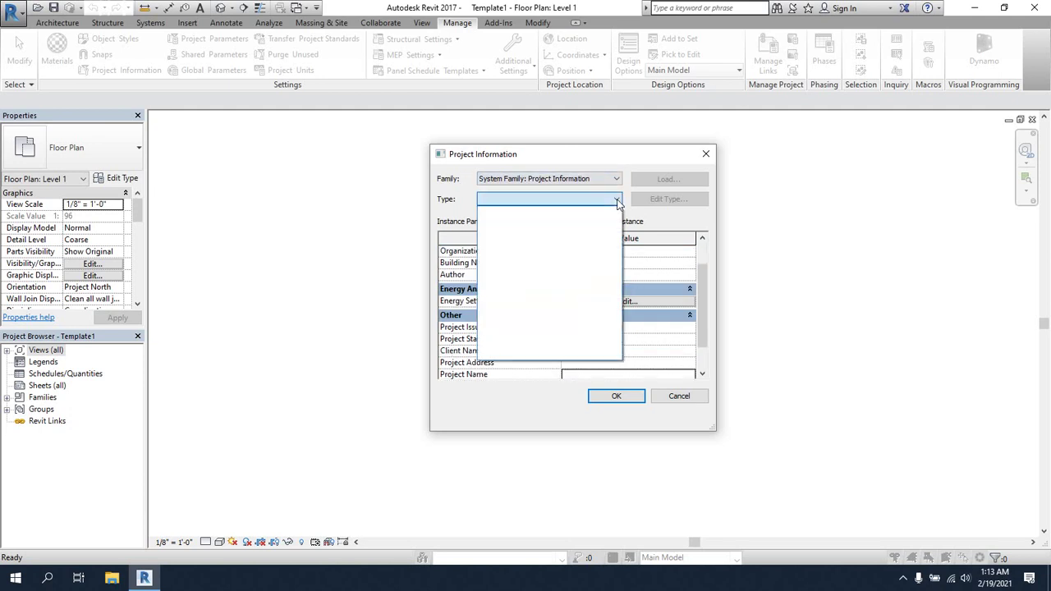
click(443, 209)
scroll(654, 327, down, 3)
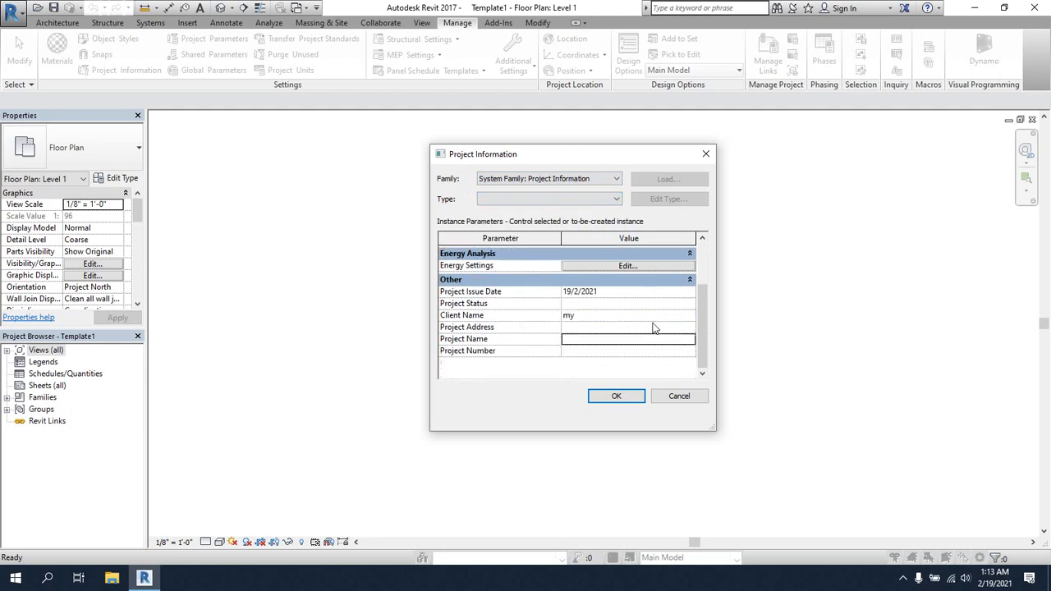
drag(702, 327, 702, 284)
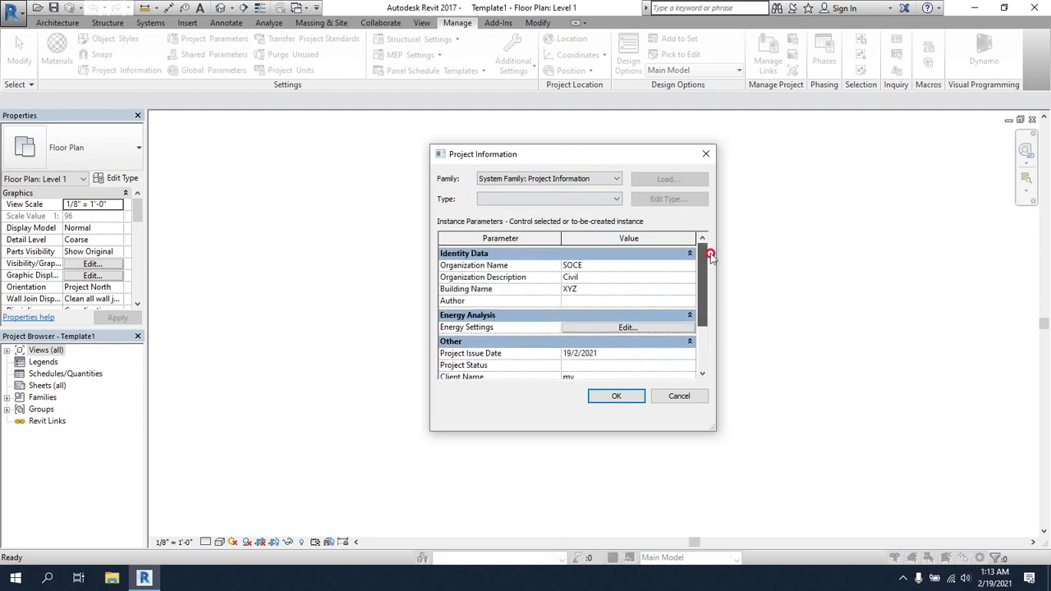
click(631, 399)
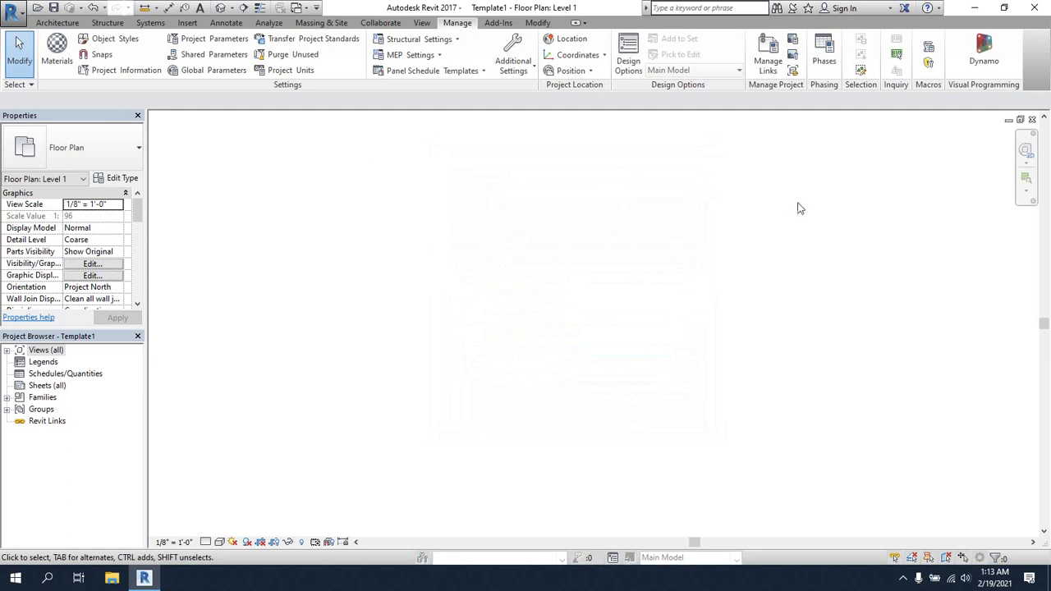
Expand the Project Browser views, including the ceiling, floor and structural plan branches
click(56, 22)
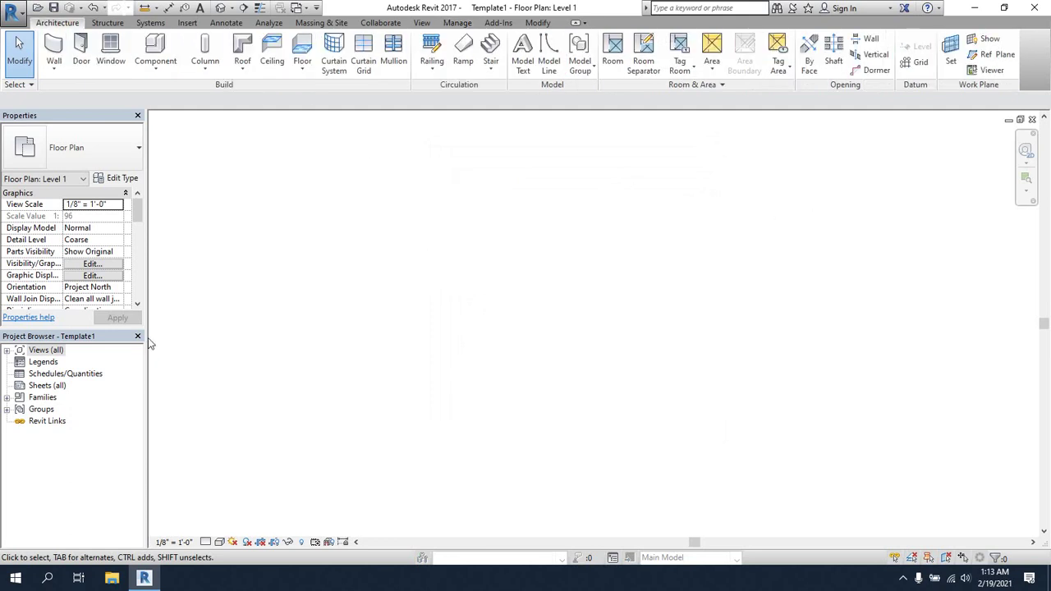
click(7, 352)
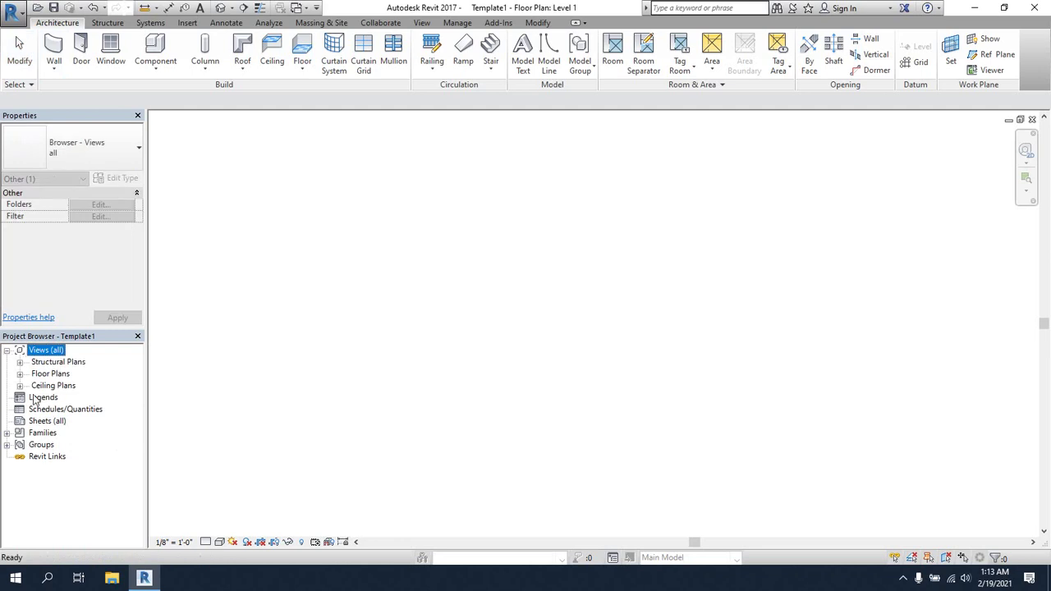
click(19, 385)
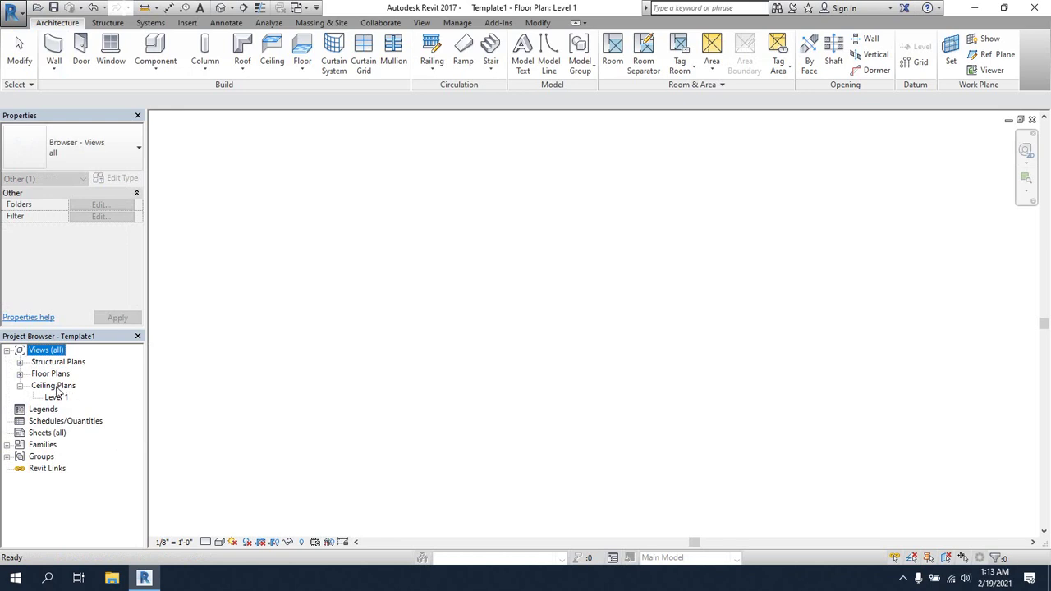
click(20, 374)
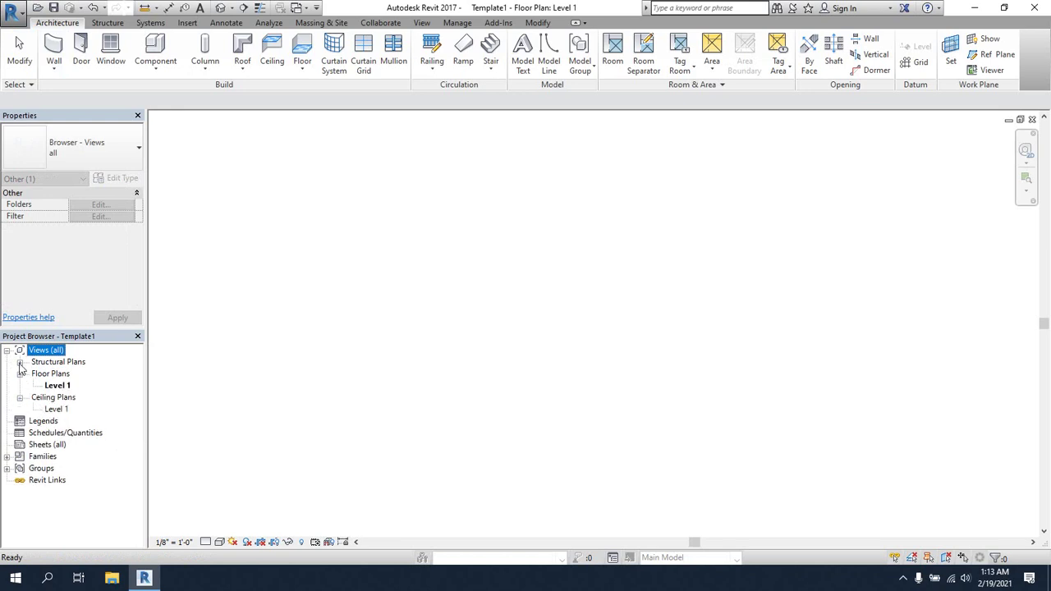
click(20, 362)
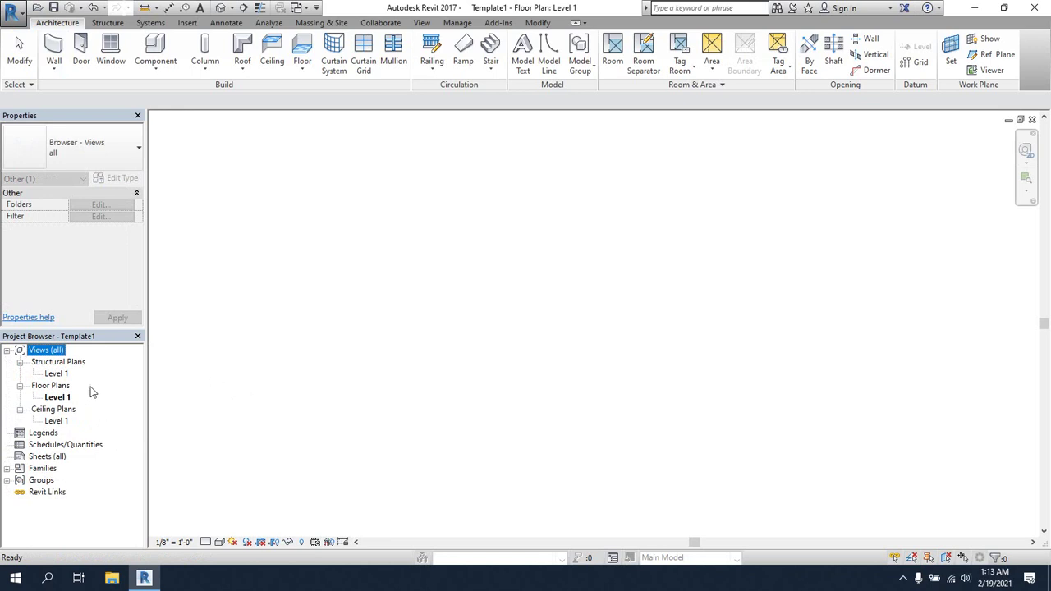
Inspect the Ceilings family category, then select Floor Plans > Level 1 to show its properties
click(6, 469)
scroll(34, 450, up, 1)
scroll(52, 431, down, 1)
scroll(58, 449, up, 2)
click(16, 435)
click(20, 434)
click(20, 433)
click(21, 433)
click(21, 433)
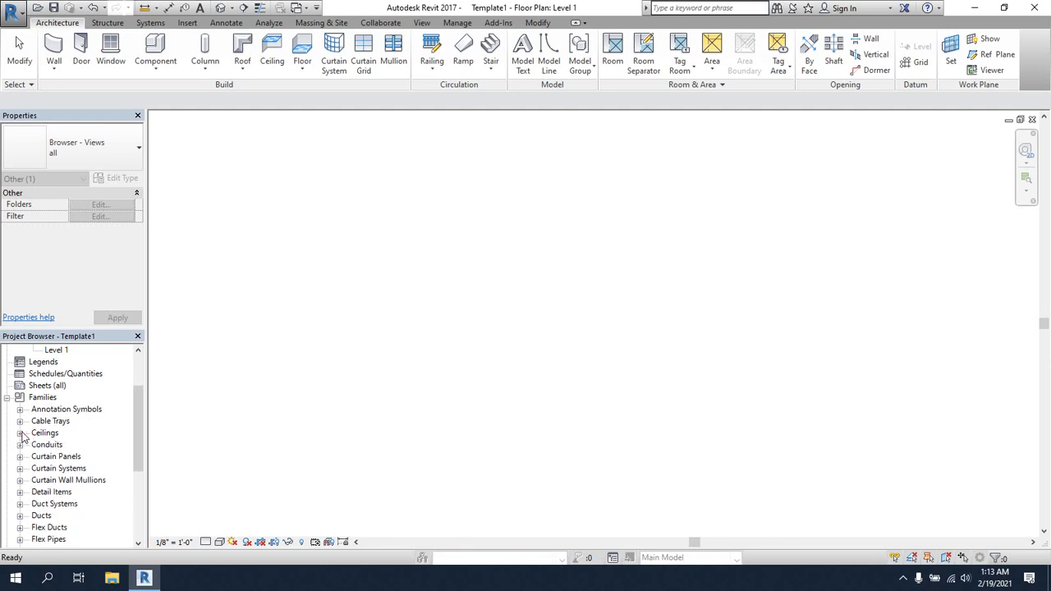
scroll(22, 436, up, 1)
scroll(24, 441, up, 1)
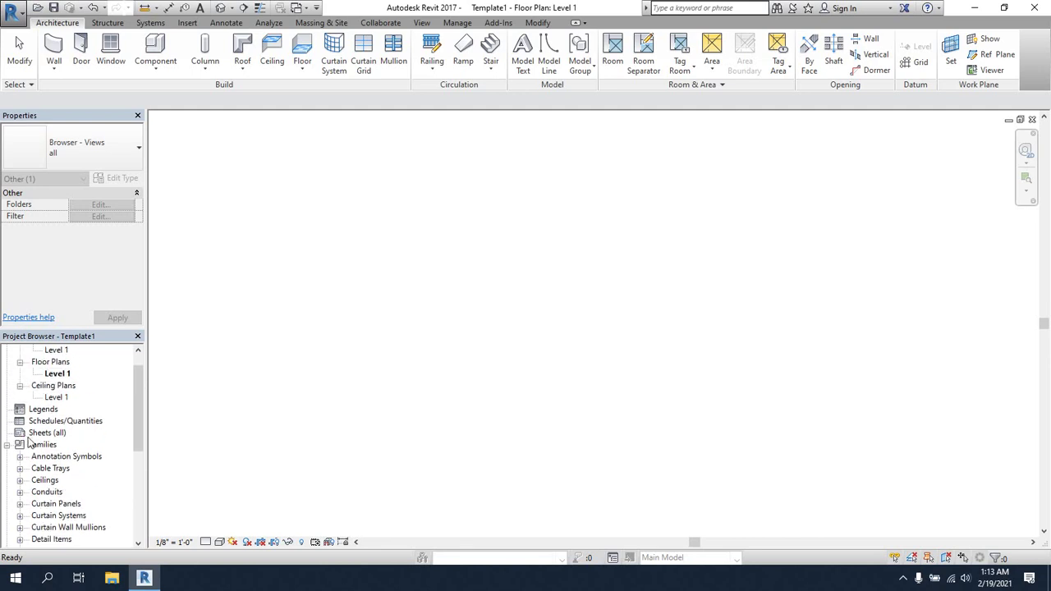
scroll(29, 441, up, 1)
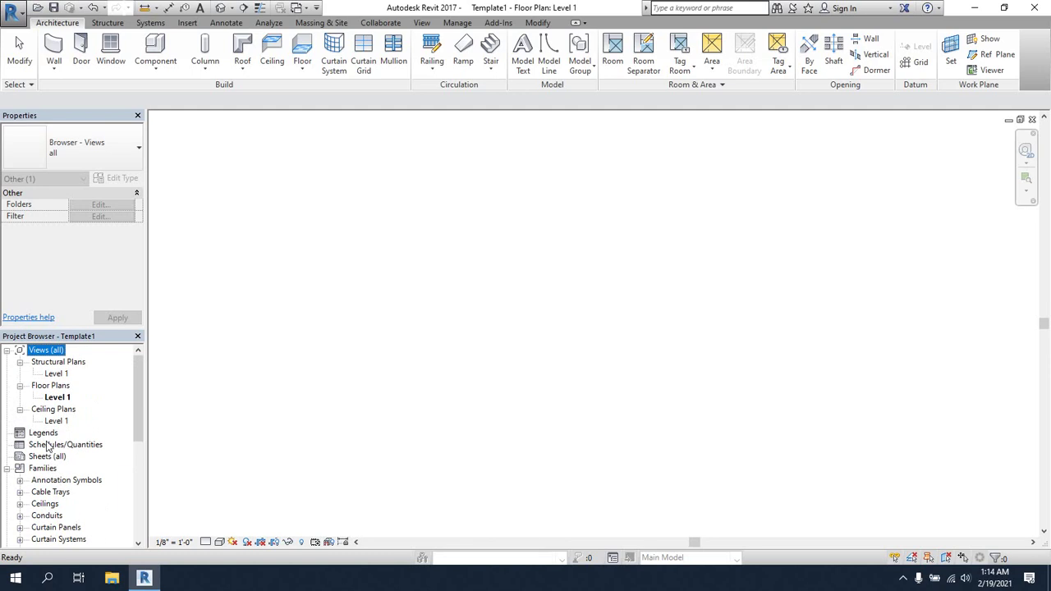
click(52, 399)
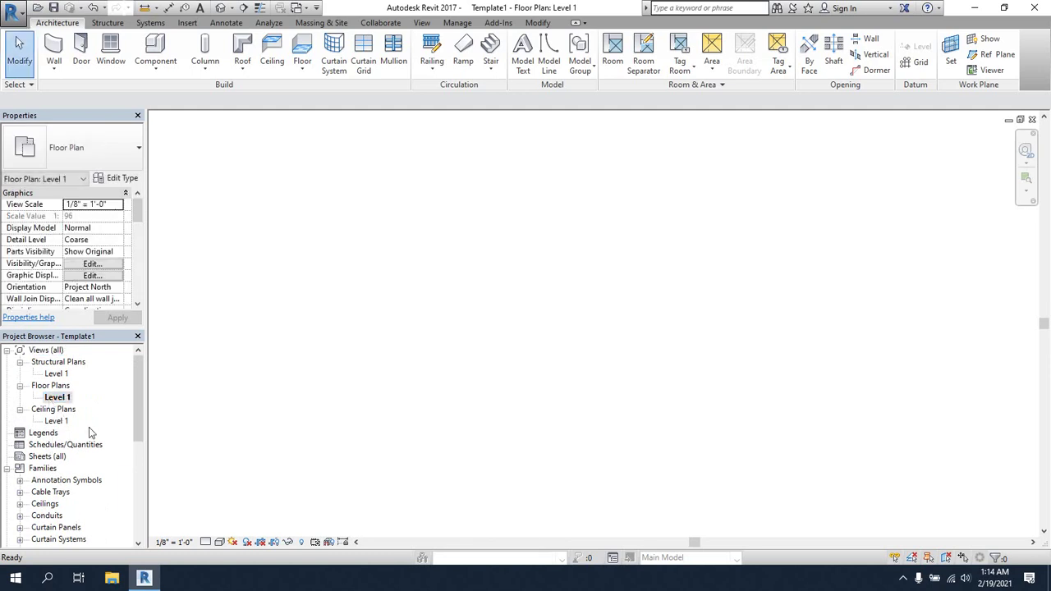
Open the Level 1 reflected ceiling plan and check its view type options in Properties
double_click(57, 421)
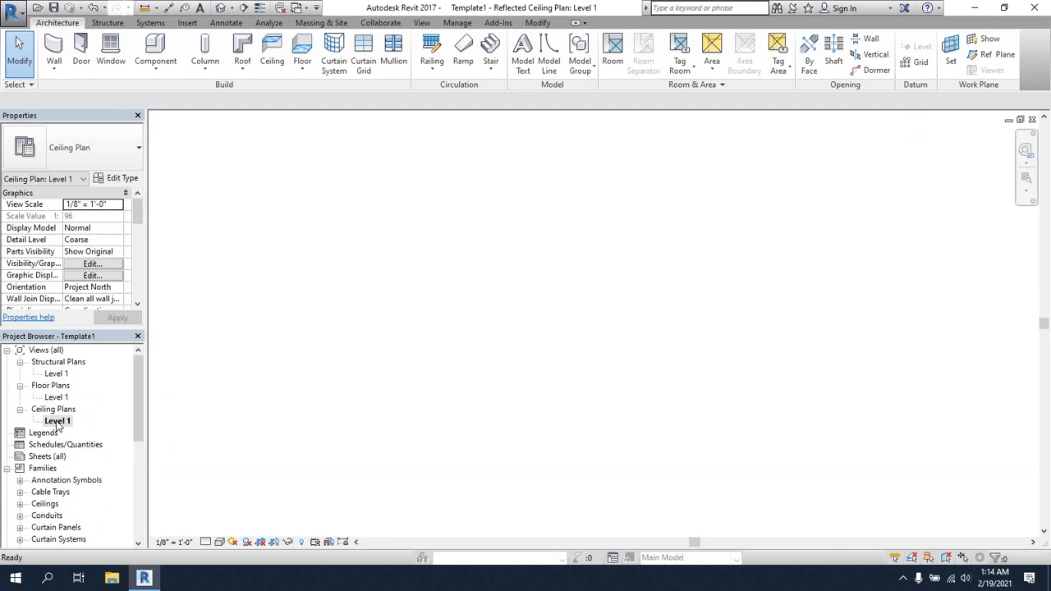
middle_drag(501, 371, 495, 350)
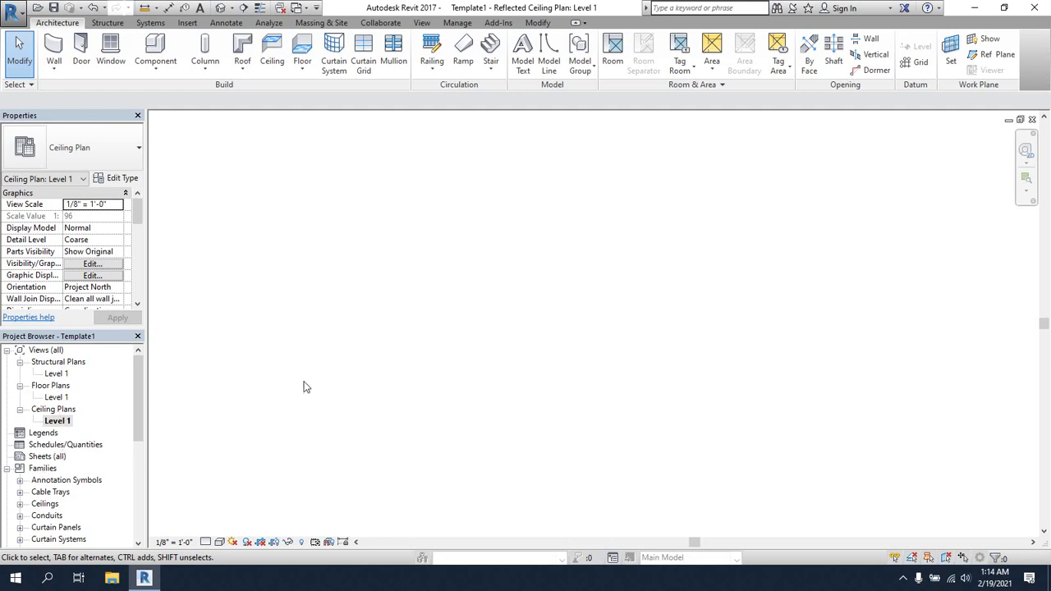
click(82, 179)
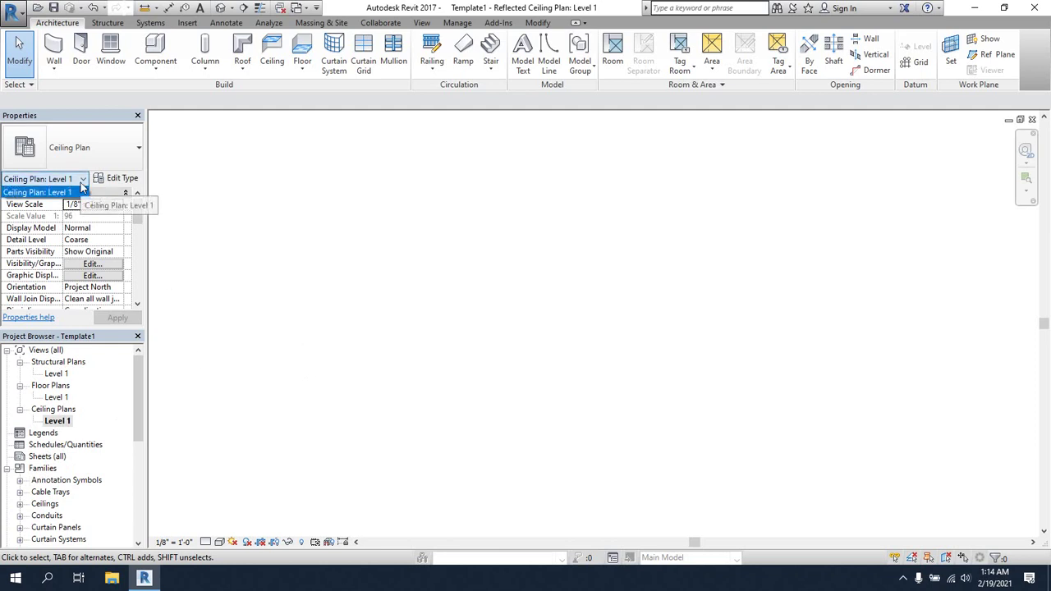
click(82, 188)
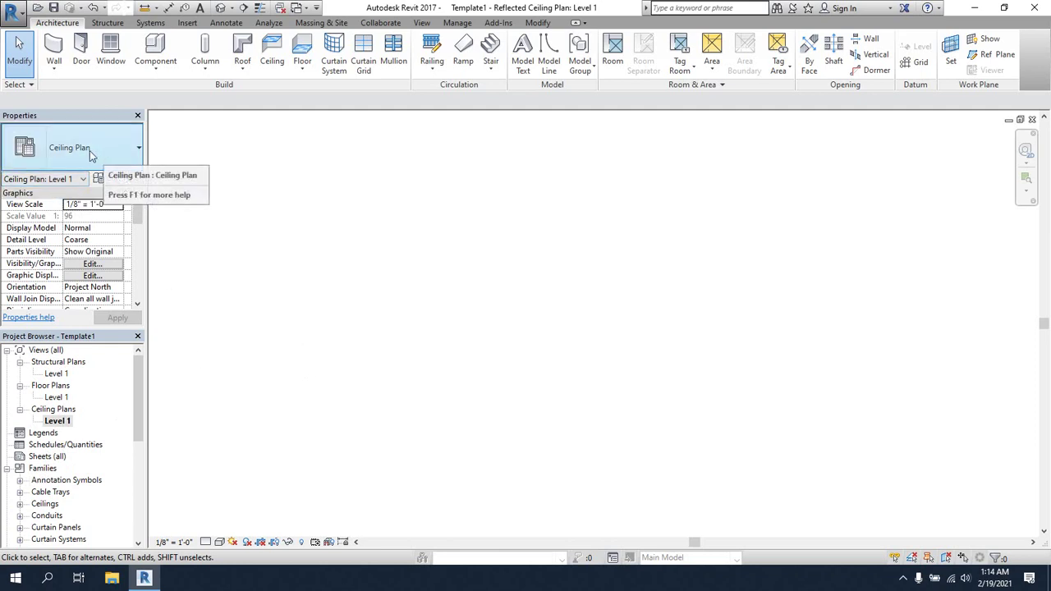
click(140, 150)
click(322, 223)
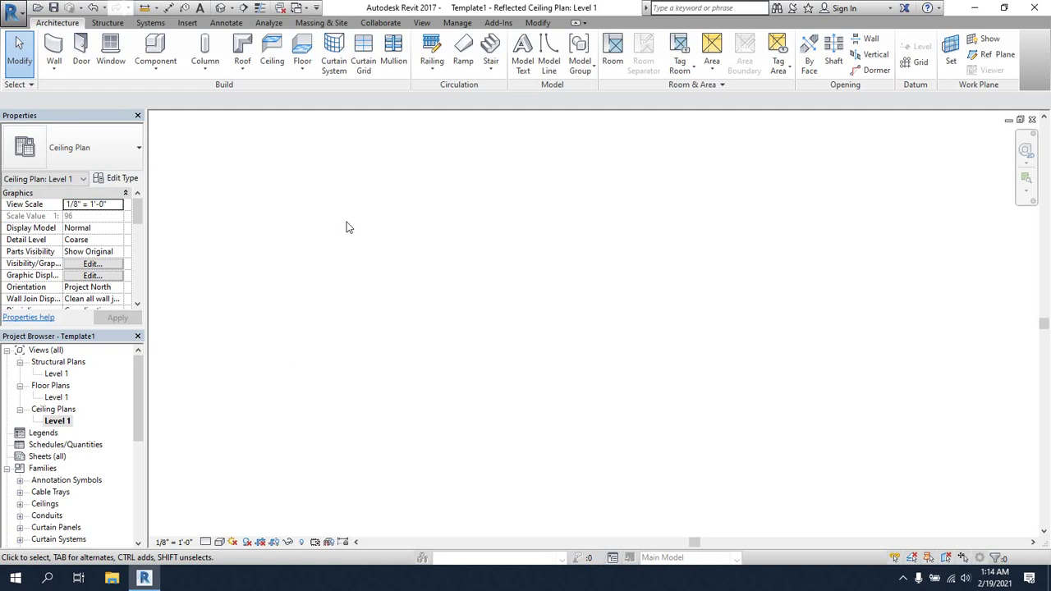
right_click(57, 422)
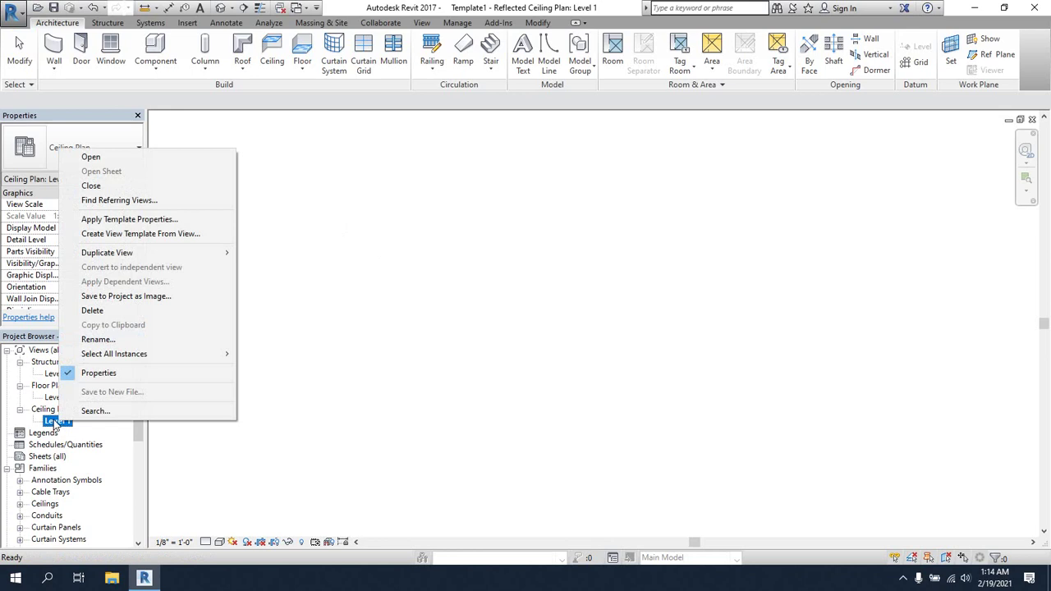
click(114, 156)
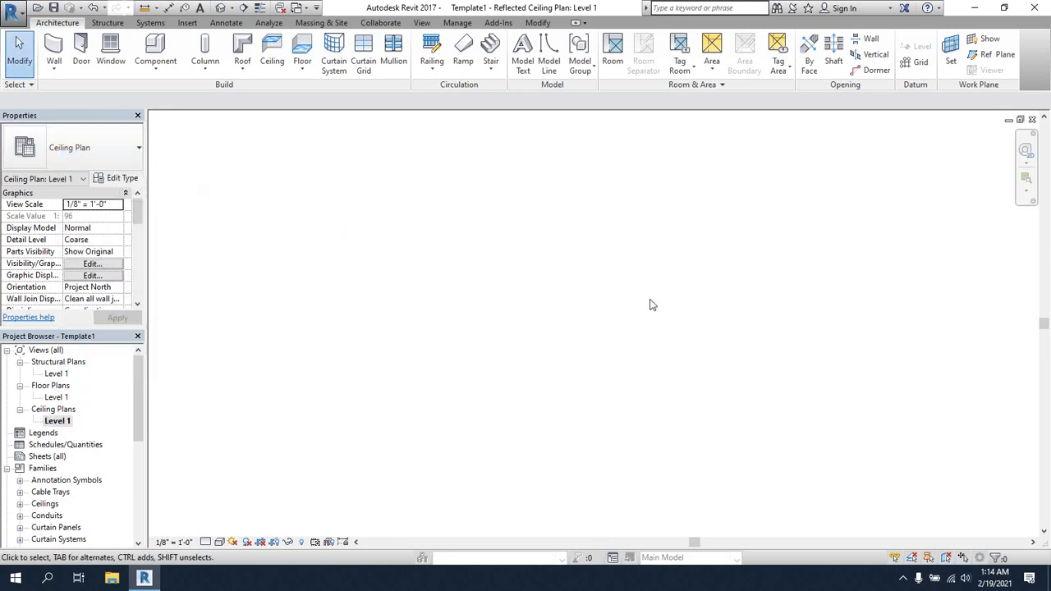
click(56, 422)
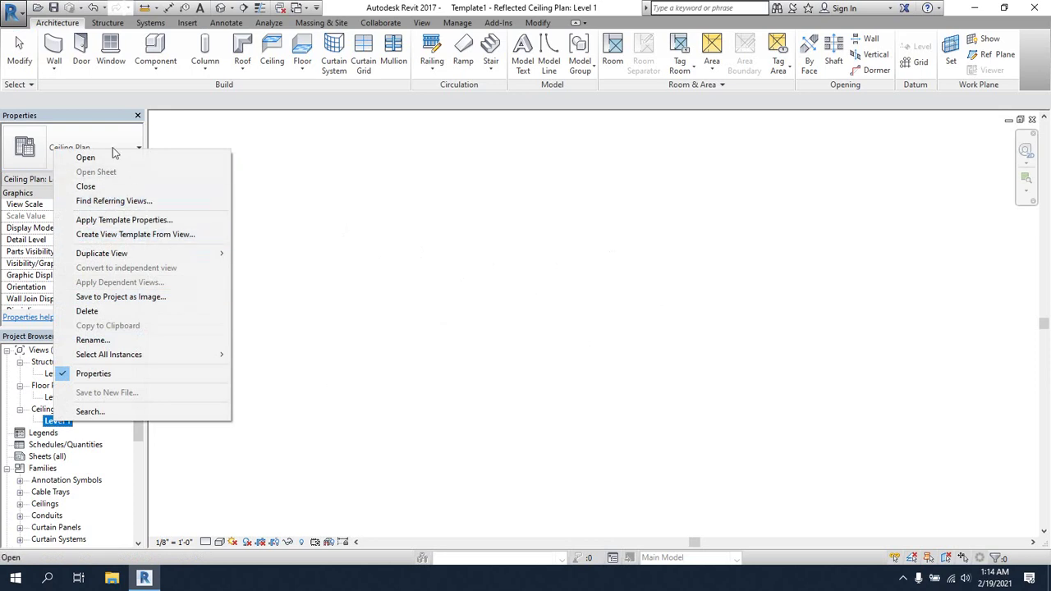
click(141, 236)
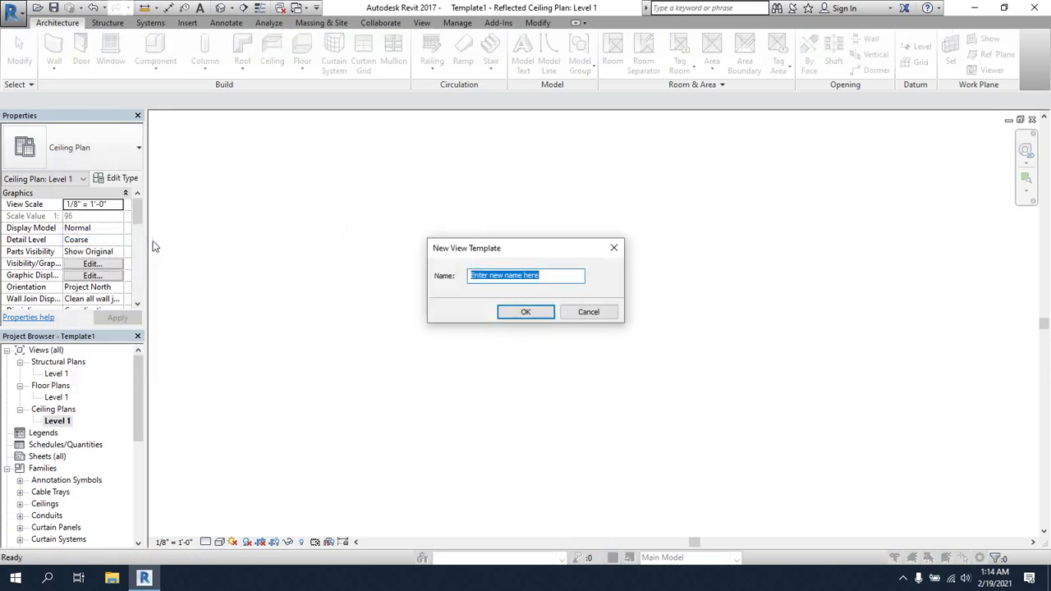
text(Enter new name here)
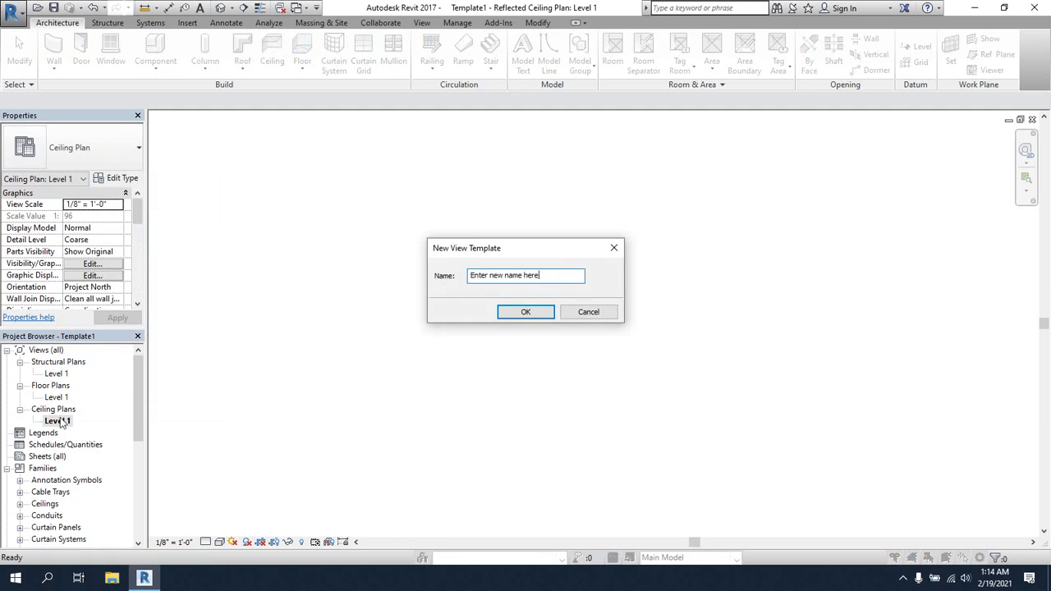
click(590, 315)
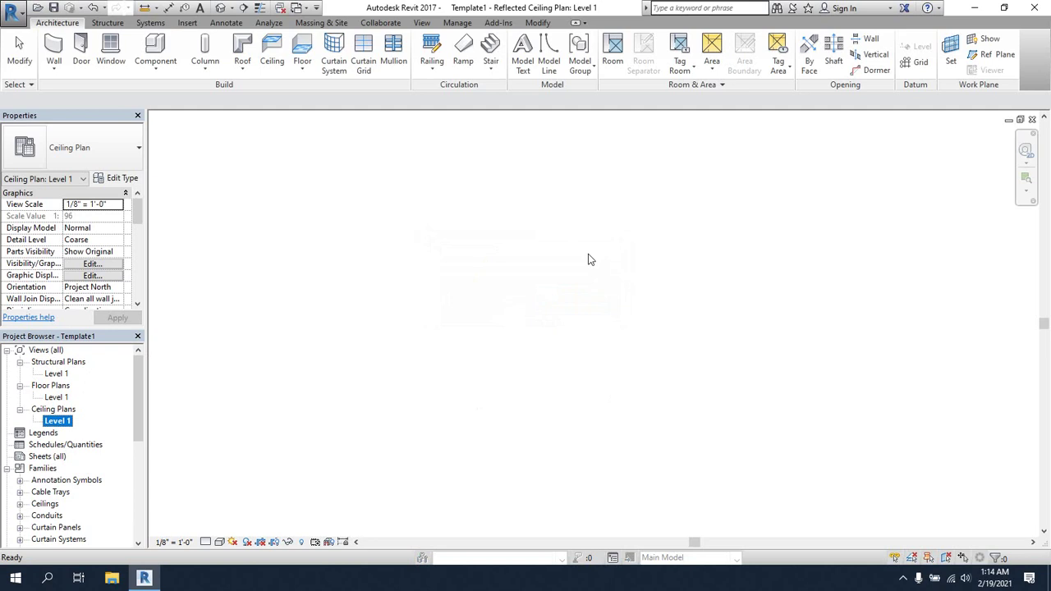
Save the project as template 'Template1' in a newly created Desktop folder, New folder (2)
click(15, 14)
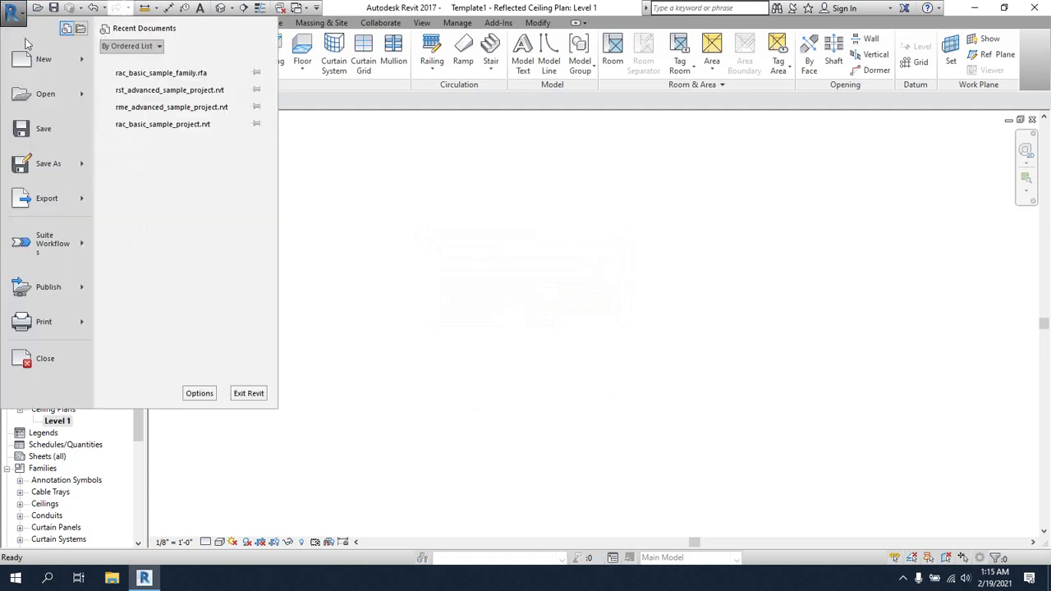
click(85, 167)
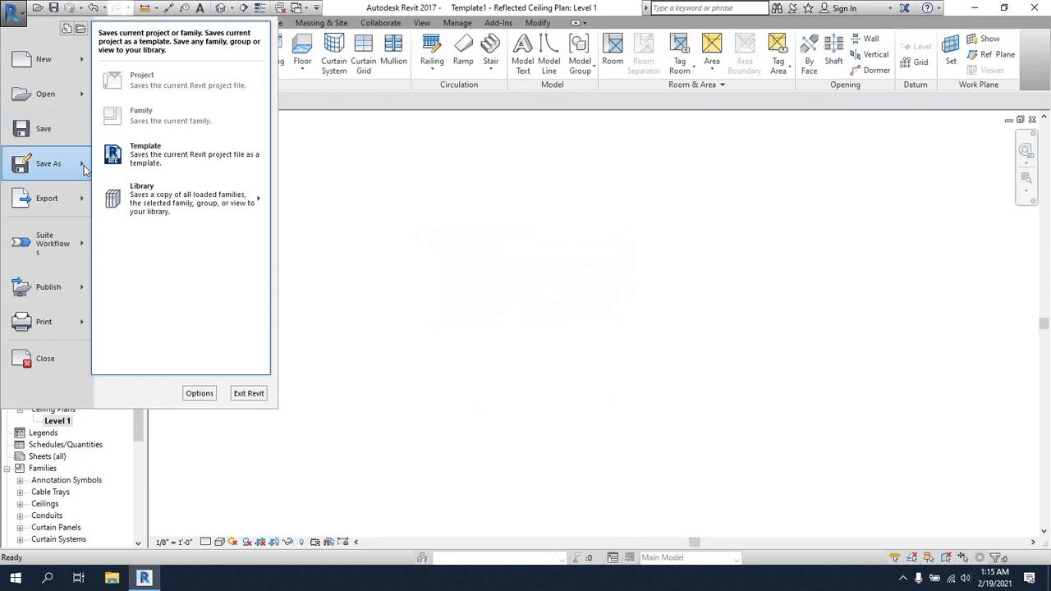
click(183, 163)
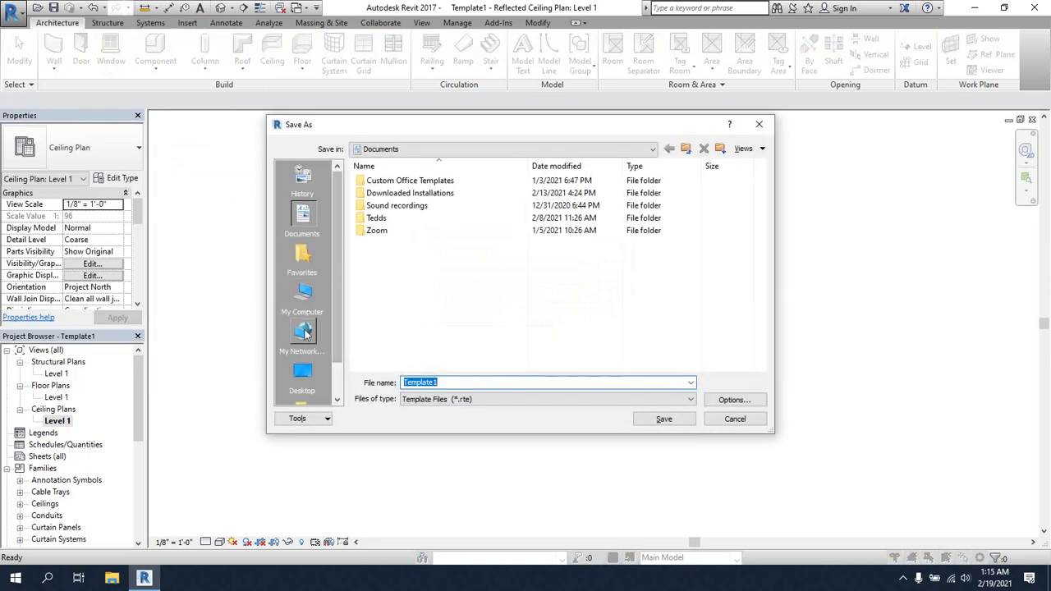
click(302, 376)
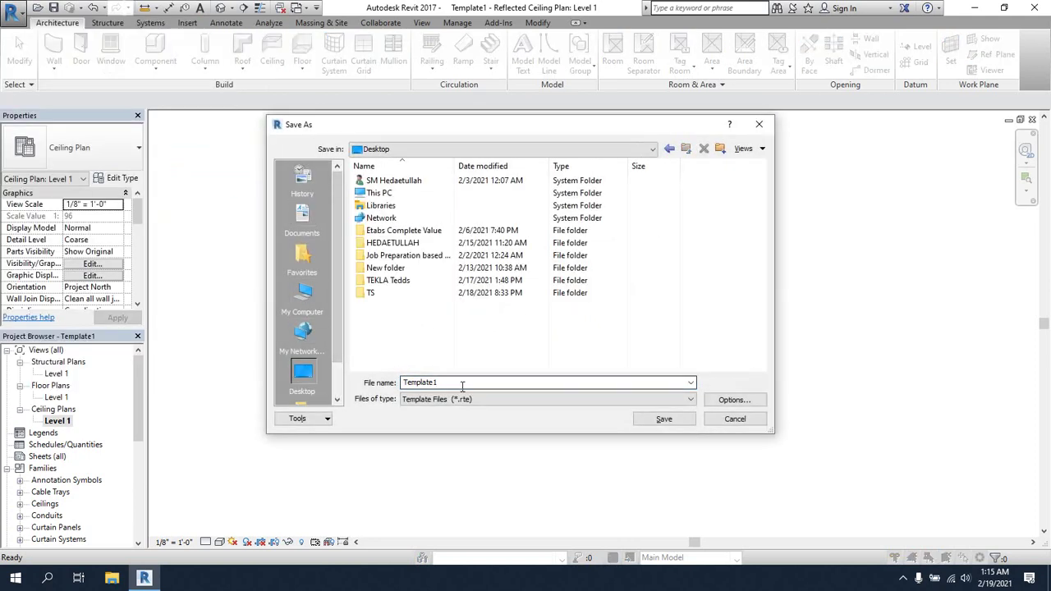
click(720, 149)
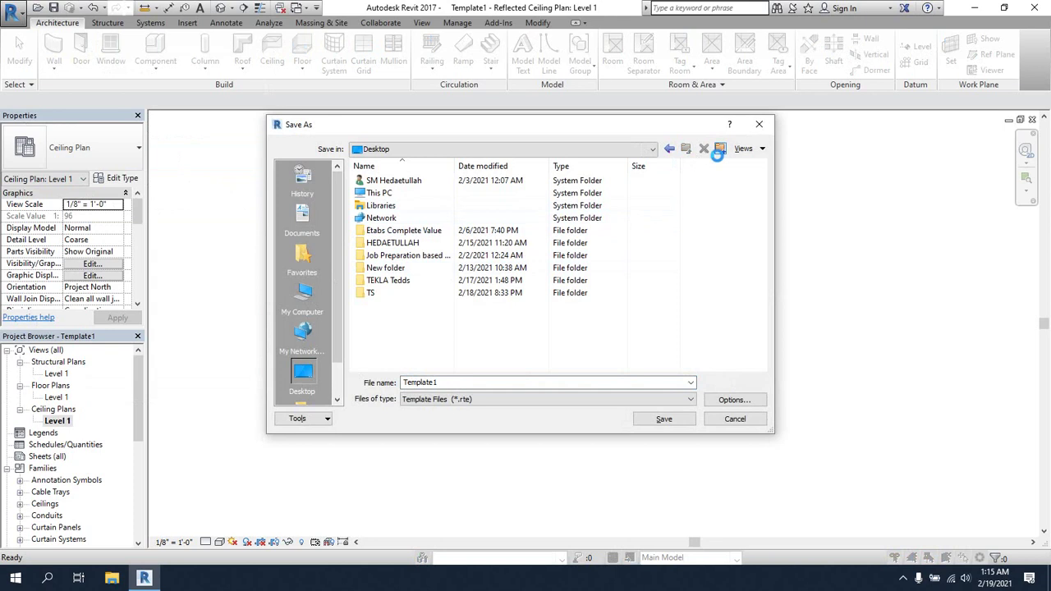
click(421, 348)
double_click(392, 280)
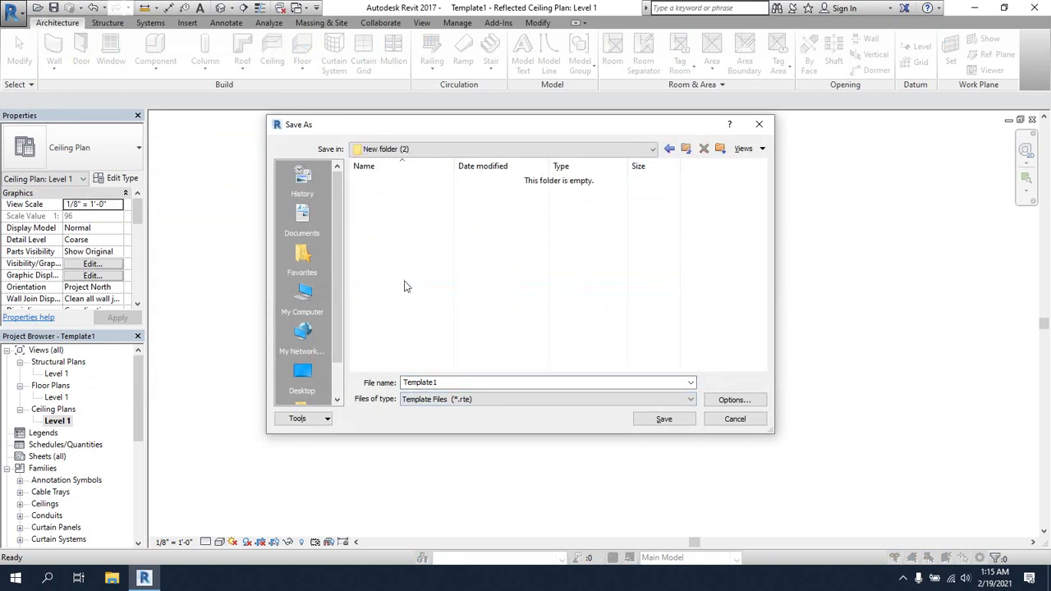
double_click(592, 382)
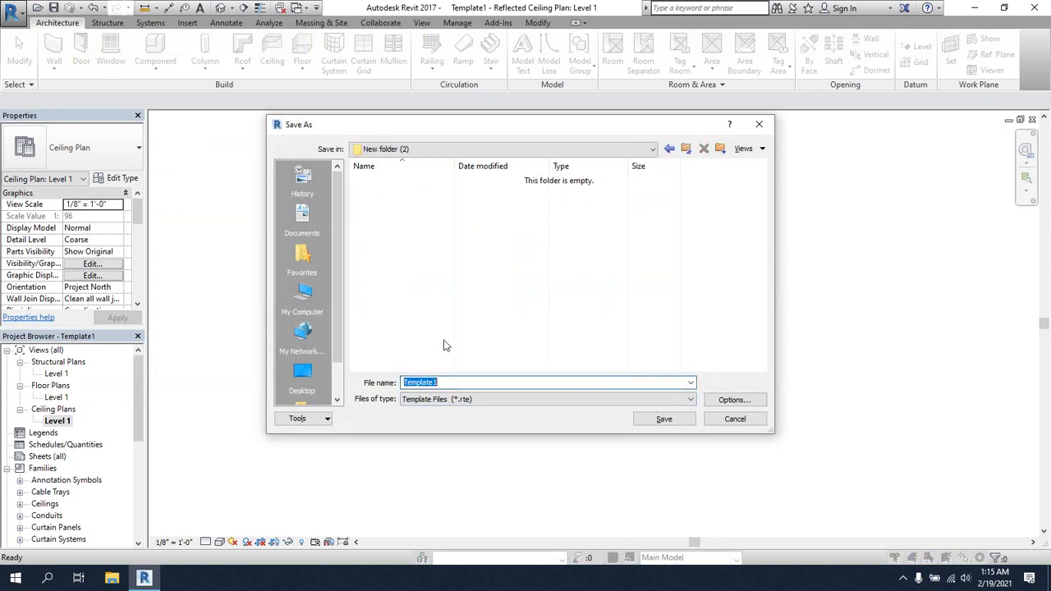
click(661, 418)
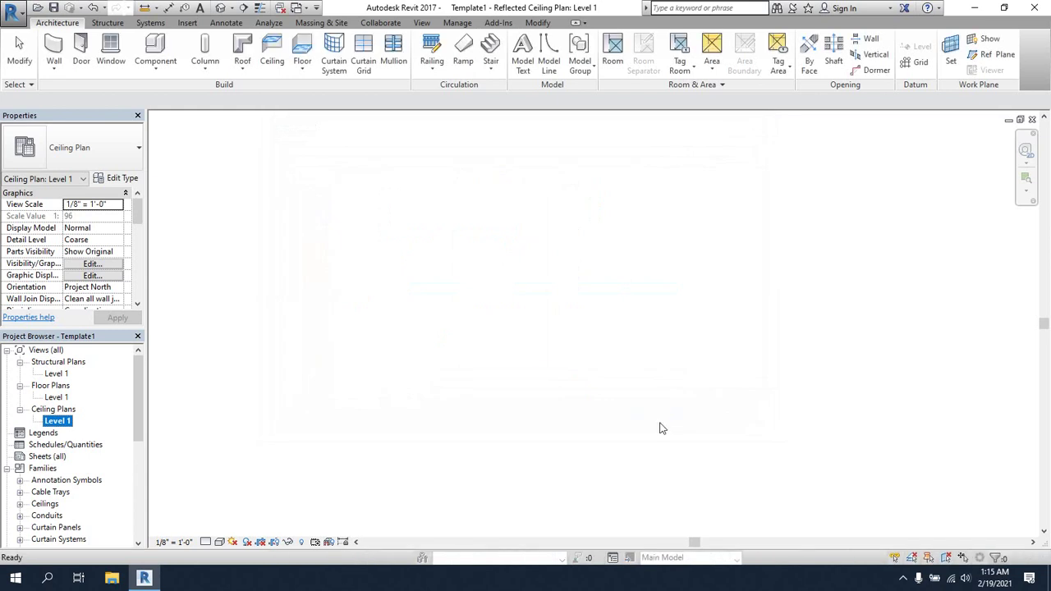
Close Revit and refresh the desktop
click(1034, 7)
right_click(356, 177)
click(398, 211)
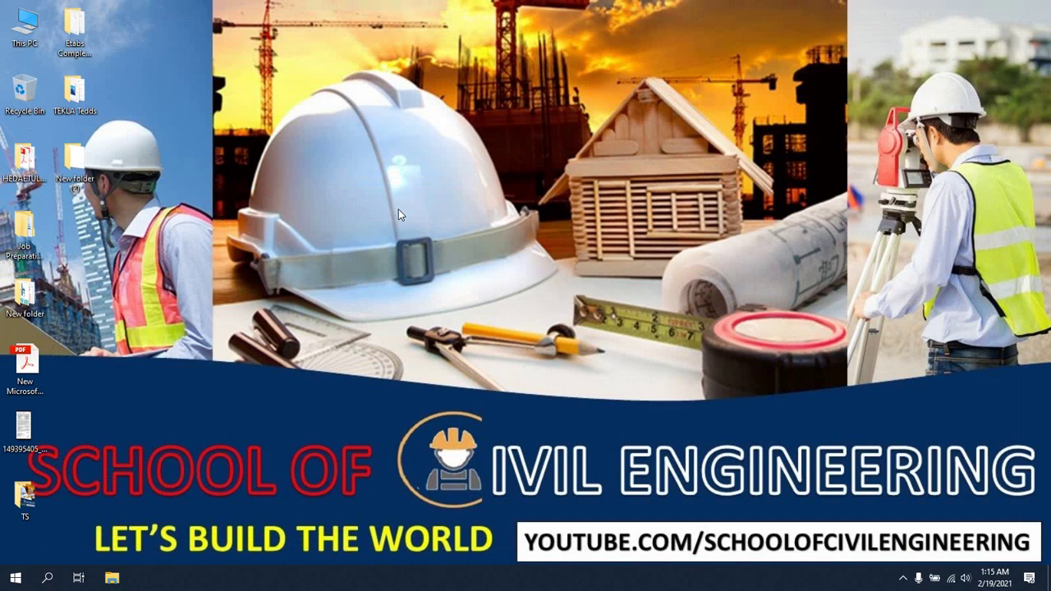